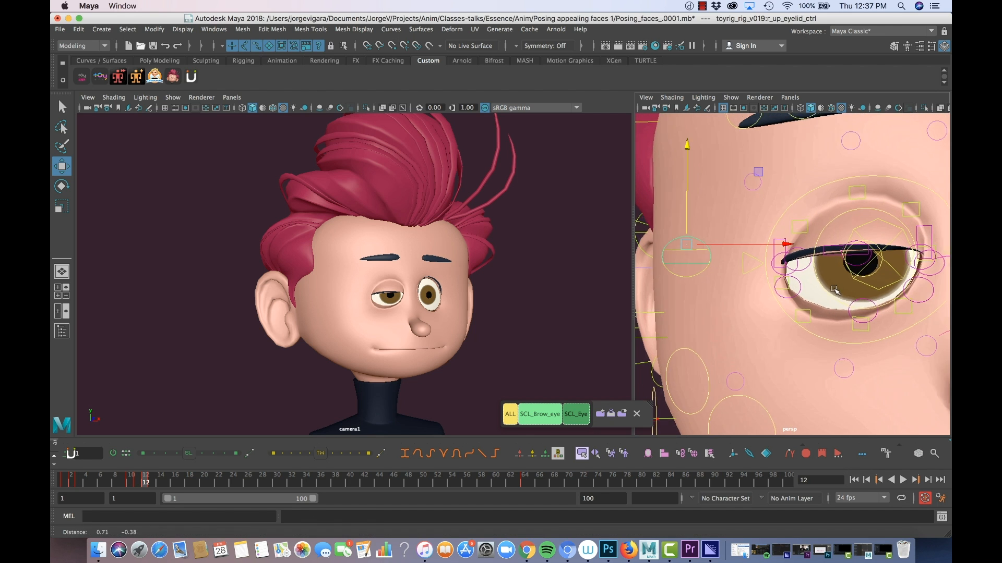
Adjust the height of the right lower eyelid control and reposition the outer lower eye socket tweak control.
left_click(685, 254)
left_click_drag(687, 234, 687, 233)
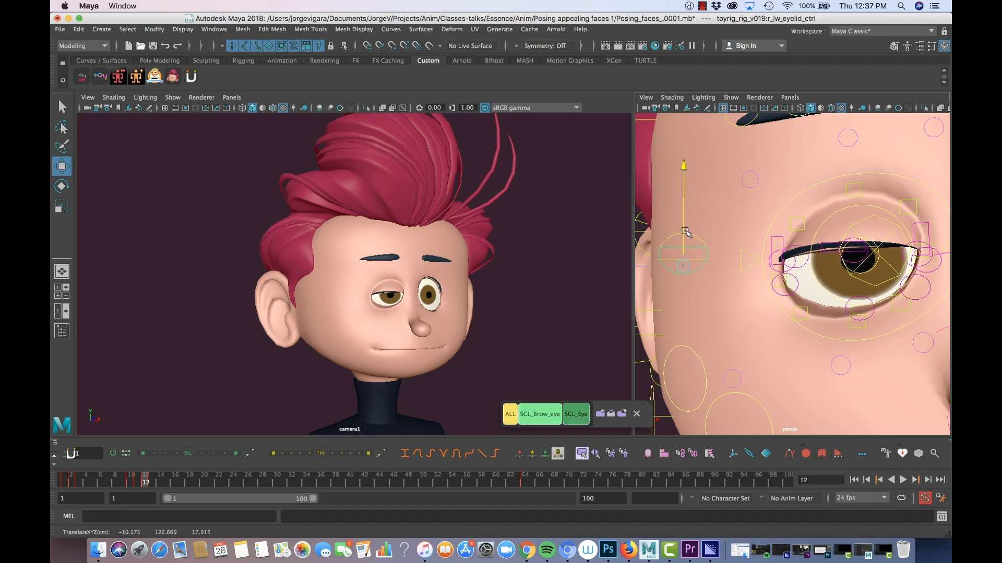
left_click(813, 316)
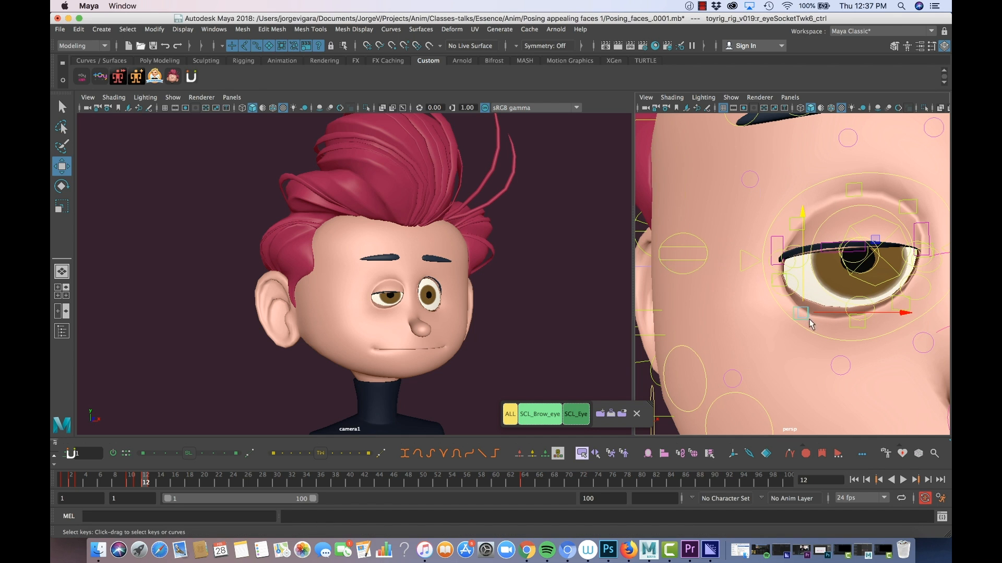
left_click_drag(814, 317, 817, 317, "alt")
left_click_drag(874, 240, 874, 240)
key("s")
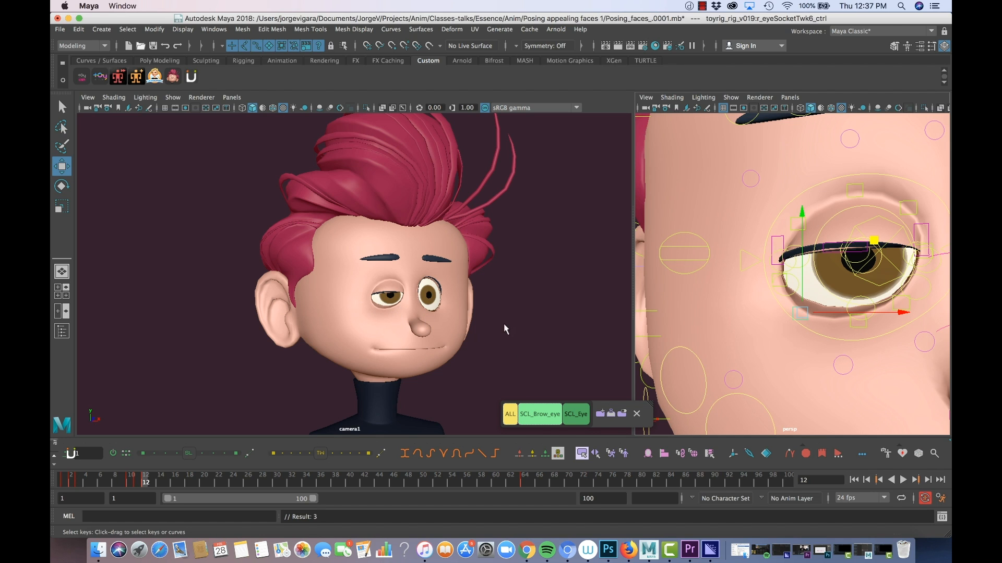
Reposition the lower middle and lower inner eye socket tweak controls to shape the skin under the right eye.
left_click(859, 326)
left_click_drag(871, 334, 842, 333, "alt")
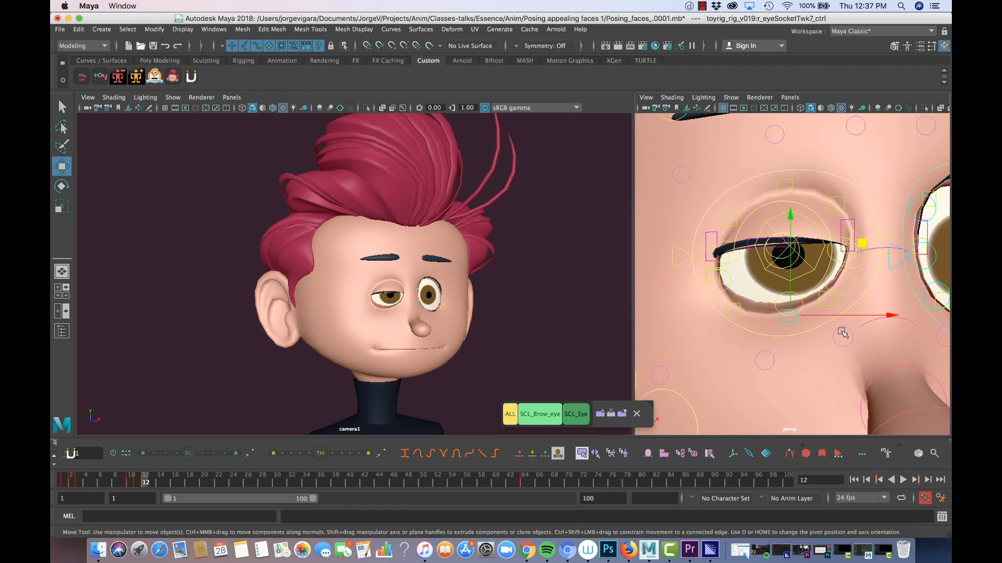
left_click_drag(863, 243, 905, 233)
left_click(834, 300)
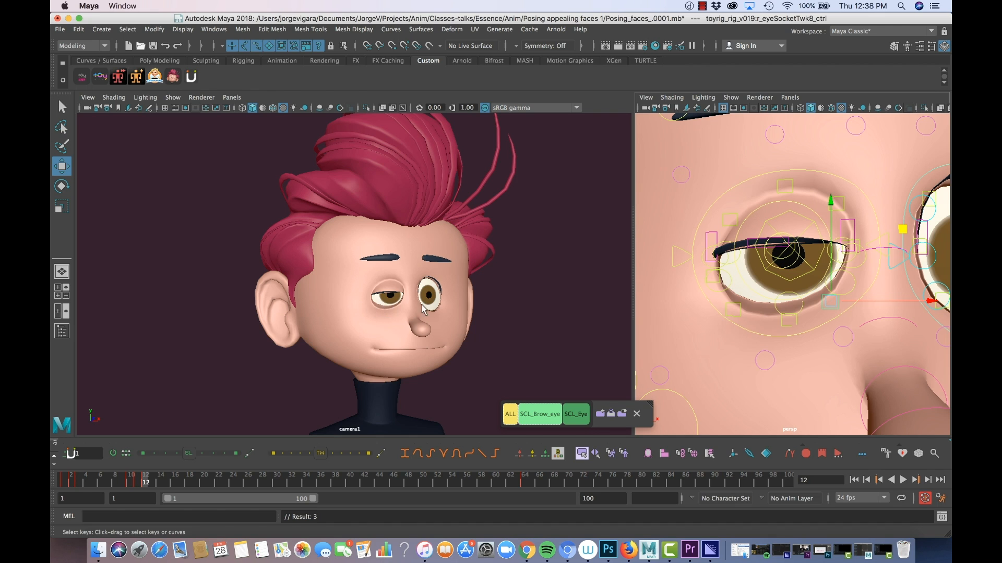
Adjust the middle upper eyelash tweak control of the right eye so the lash line sits properly on the lid.
left_click(782, 249)
left_click_drag(771, 203, 806, 210)
key("e")
key("w")
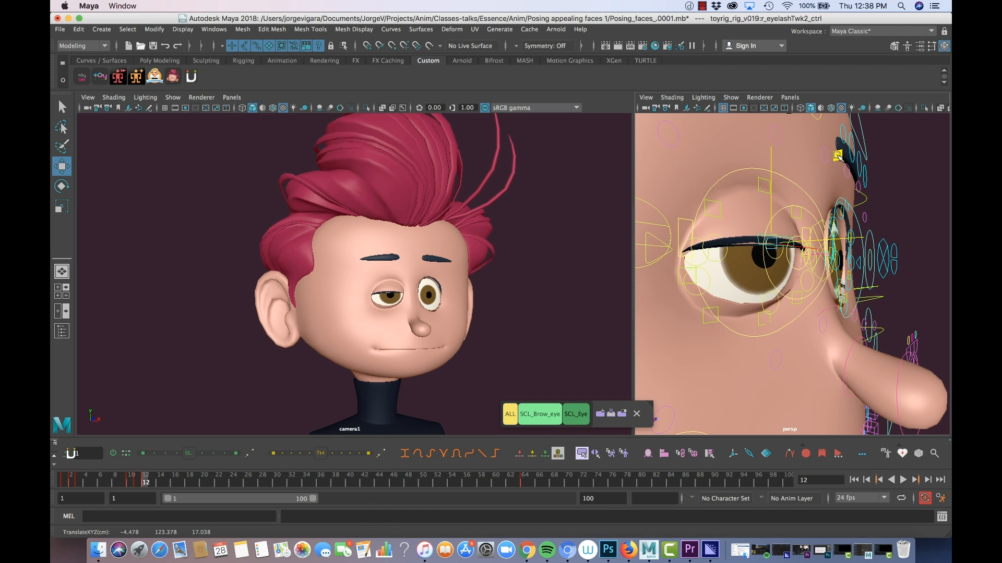
left_click(840, 155)
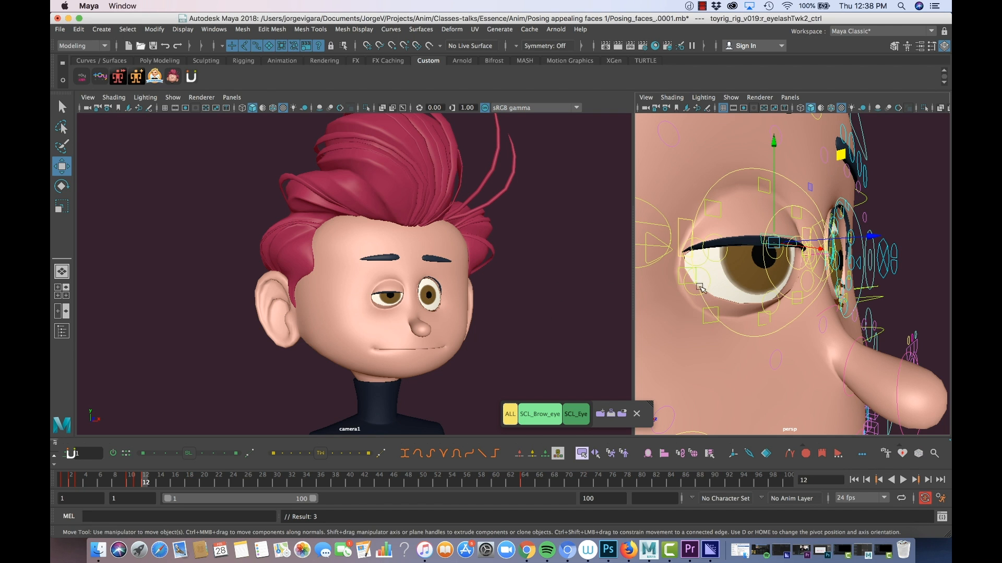
left_click_drag(727, 276, 730, 271, "alt")
right_click_drag(729, 270, 722, 284, "alt")
middle_click_drag(722, 284, 734, 309, "alt")
left_click(790, 247)
left_click(791, 249)
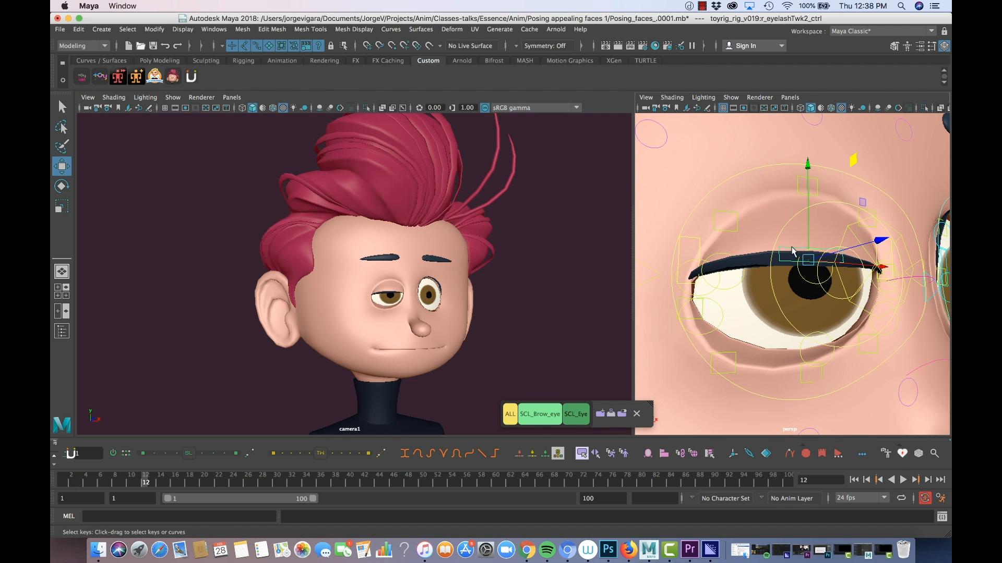
left_click_drag(773, 292, 750, 291, "alt")
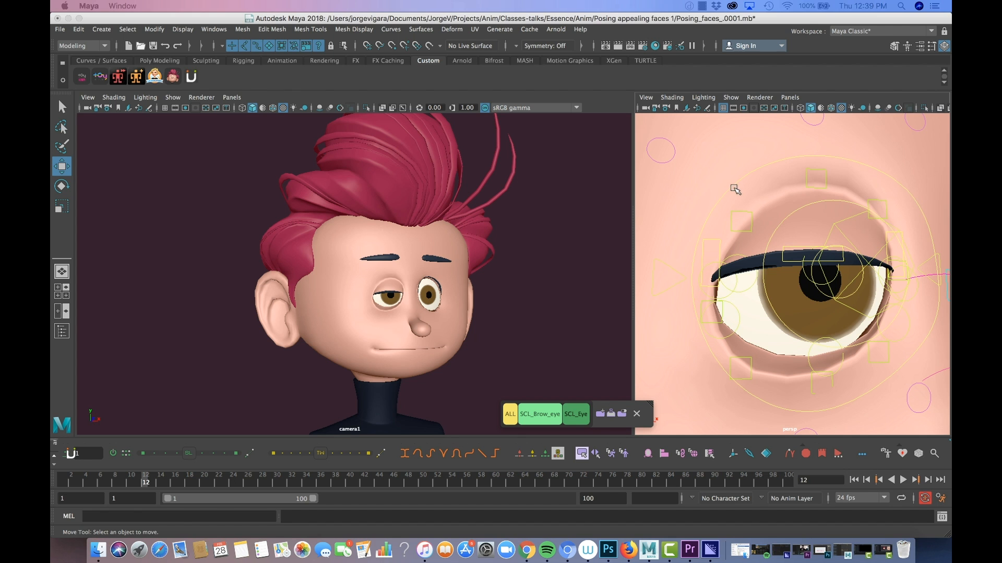
Try moving the whole right eye with its r_eyeSS_ctrl control.
left_click(732, 187)
middle_click_drag(887, 213, 884, 218)
left_click_drag(879, 244, 854, 258, "alt")
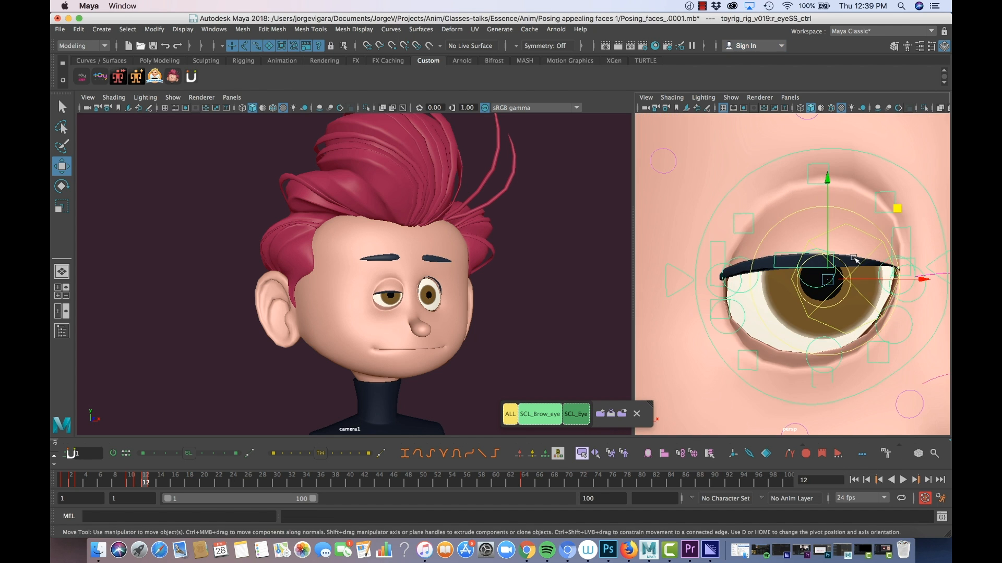
key("ctrl+z")
key("ctrl+z")
key("ctrl+z")
Try scaling the right eye's r_eyeSS_ctrl control vertically and uniformly.
key("r")
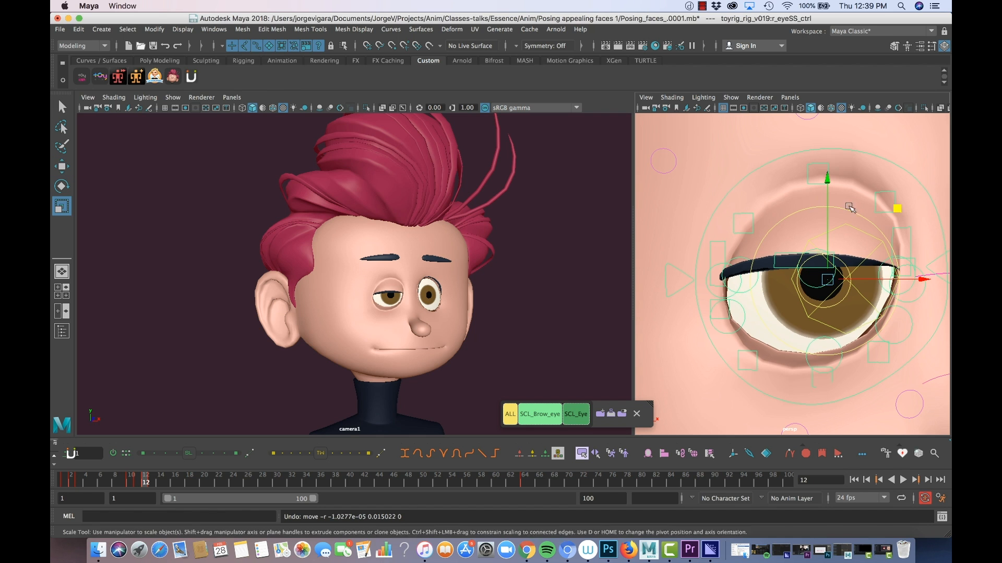
left_click_drag(828, 180, 826, 202)
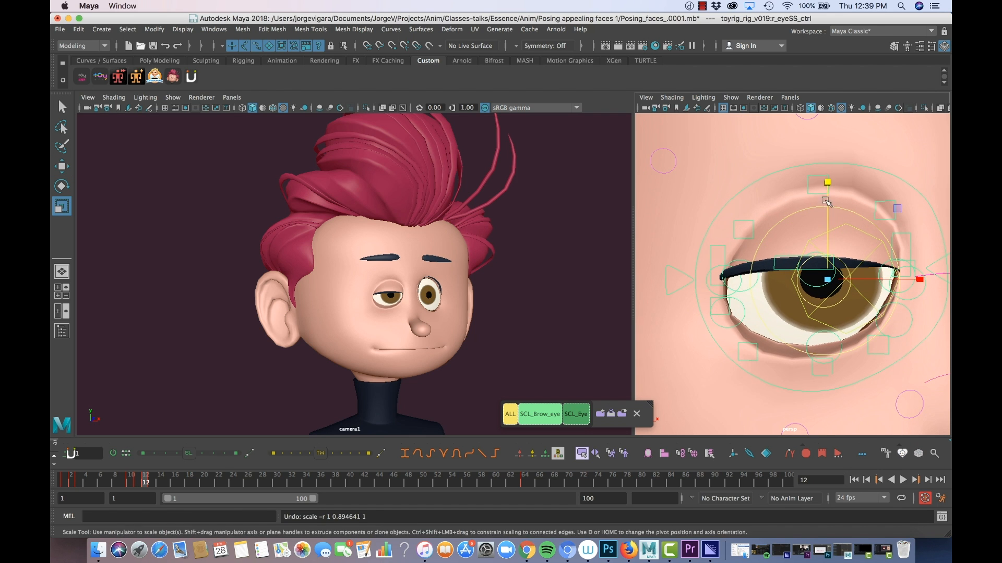
left_click_drag(827, 280, 831, 283)
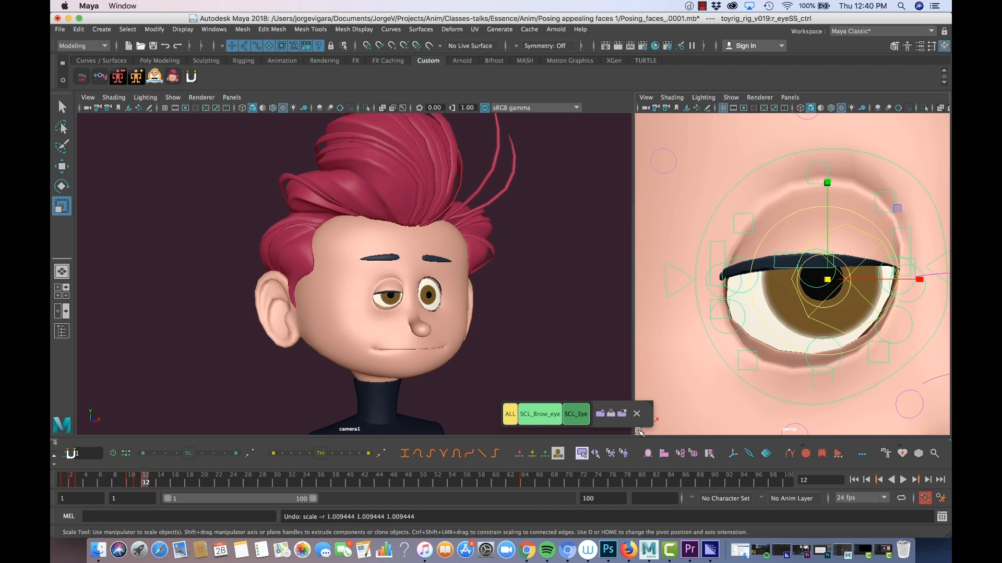
left_click(367, 454)
Flatten the right eye by scaling its r_eyeSS_ctrl control down vertically and adjusting its width.
left_click_drag(848, 292, 858, 289, "alt")
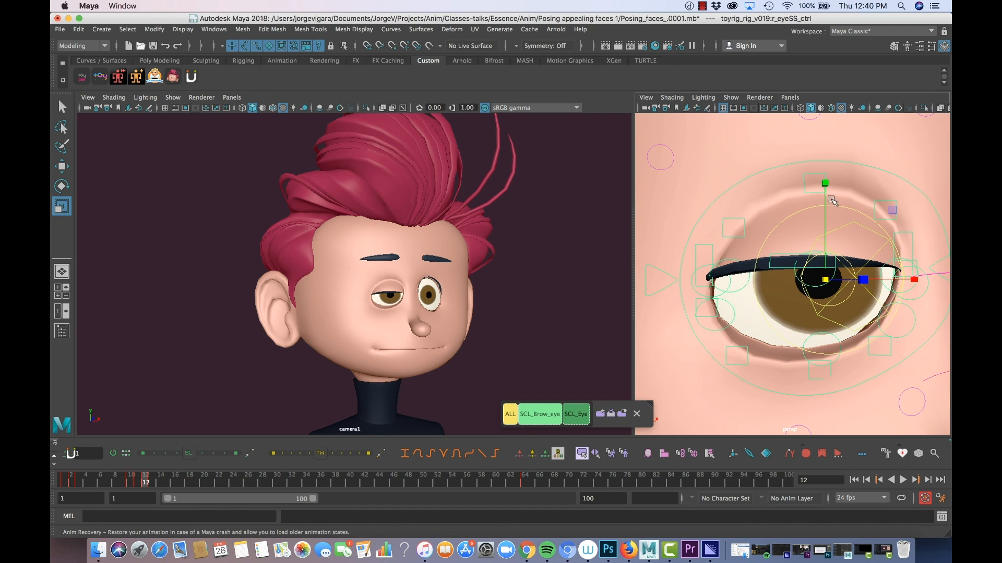
left_click_drag(824, 183, 825, 191)
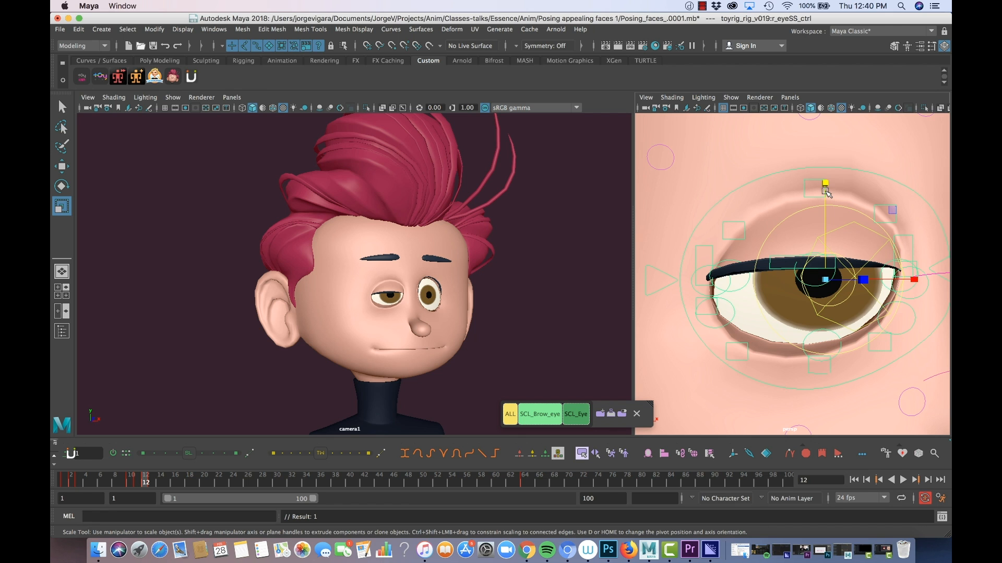
left_click_drag(913, 279, 857, 262)
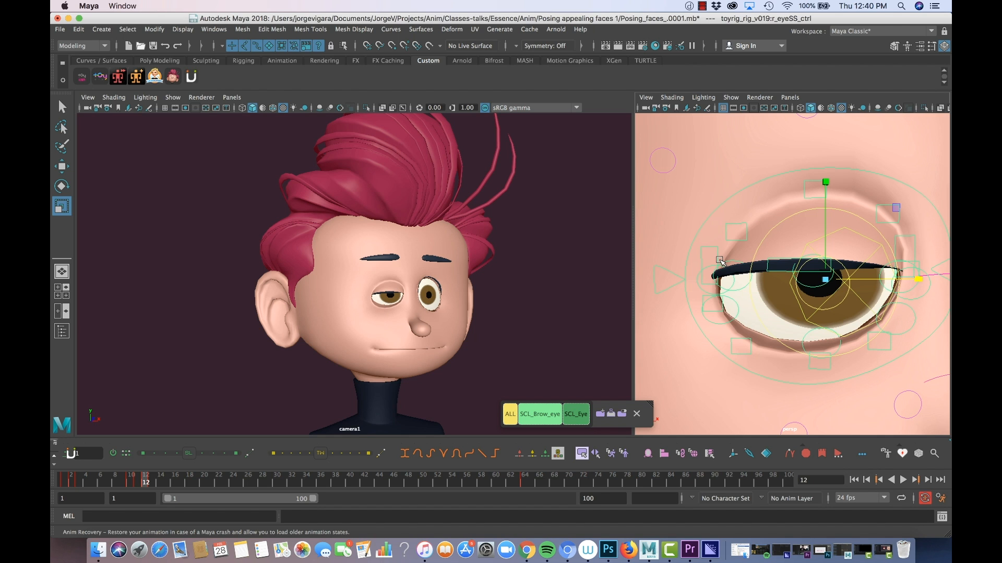
left_click_drag(825, 181, 826, 154)
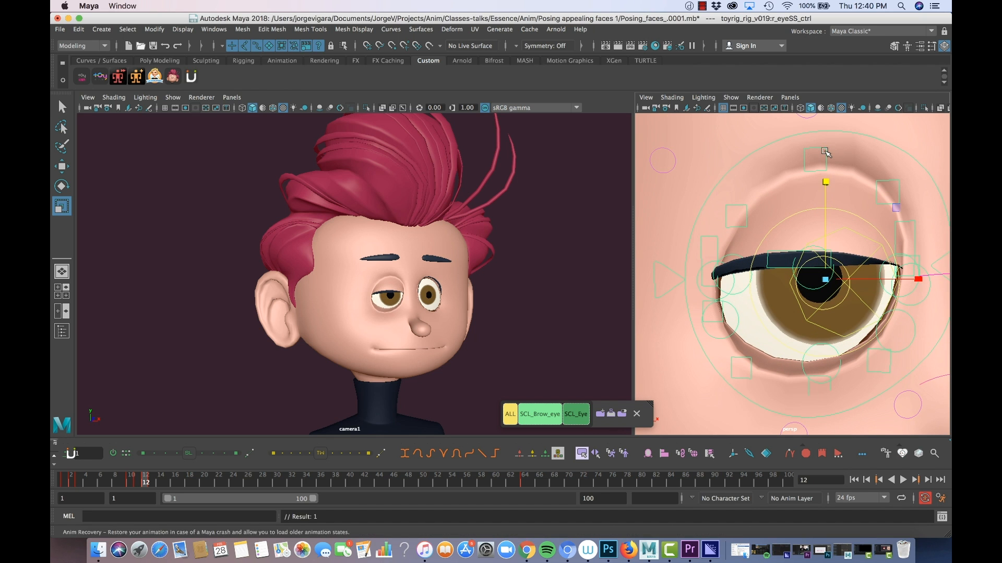
key("z")
key("shift+z")
key("z")
Try to reposition the right eye's iris and pupil together.
middle_click_drag(796, 303, 747, 265, "alt")
left_click_drag(717, 284, 747, 282, "alt")
middle_click_drag(700, 265, 757, 281, "alt")
left_click(775, 277)
left_click_drag(785, 282, 777, 278, "alt")
left_click_drag(838, 293, 846, 290, "alt")
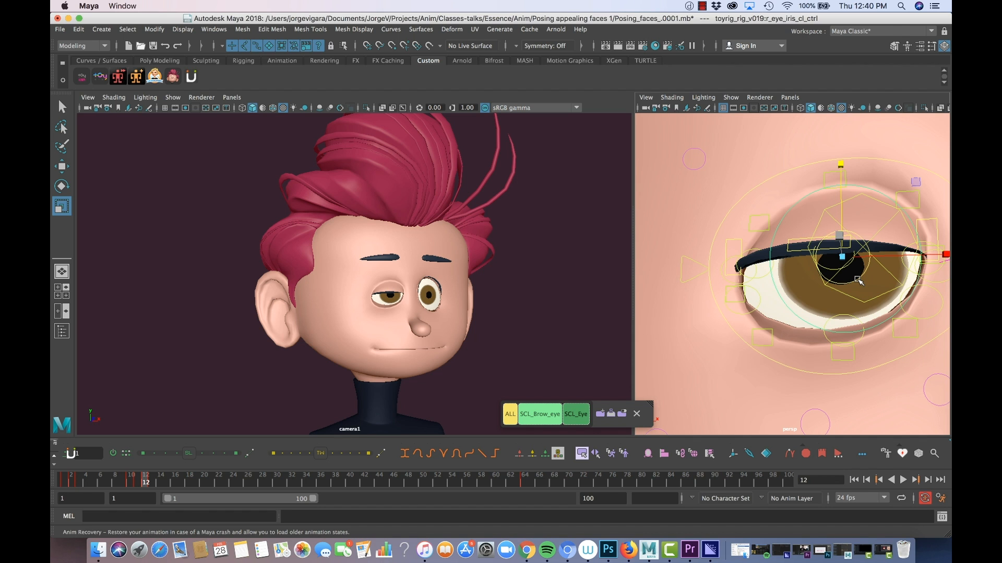
left_click(857, 279)
left_click_drag(848, 284, 857, 289, "alt")
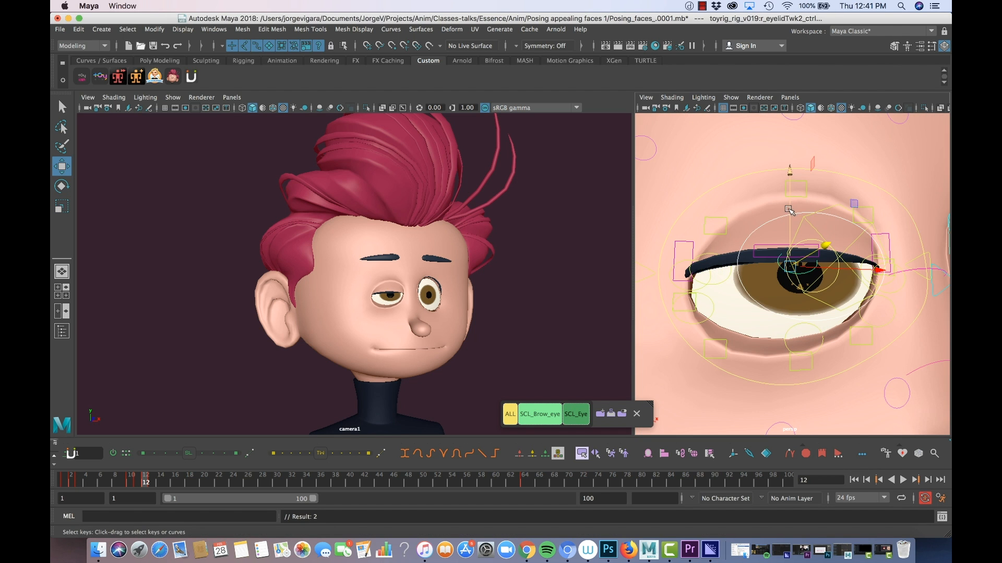
left_click_drag(789, 209, 789, 204)
key("super+z")
key("super+z")
left_click(764, 290)
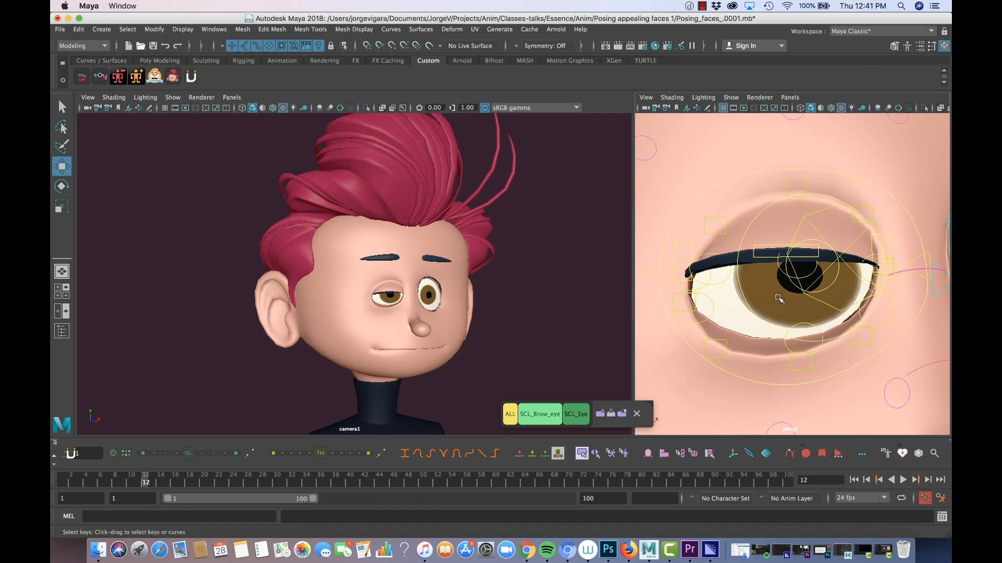
key("super+z")
key("super+z")
key("super+z")
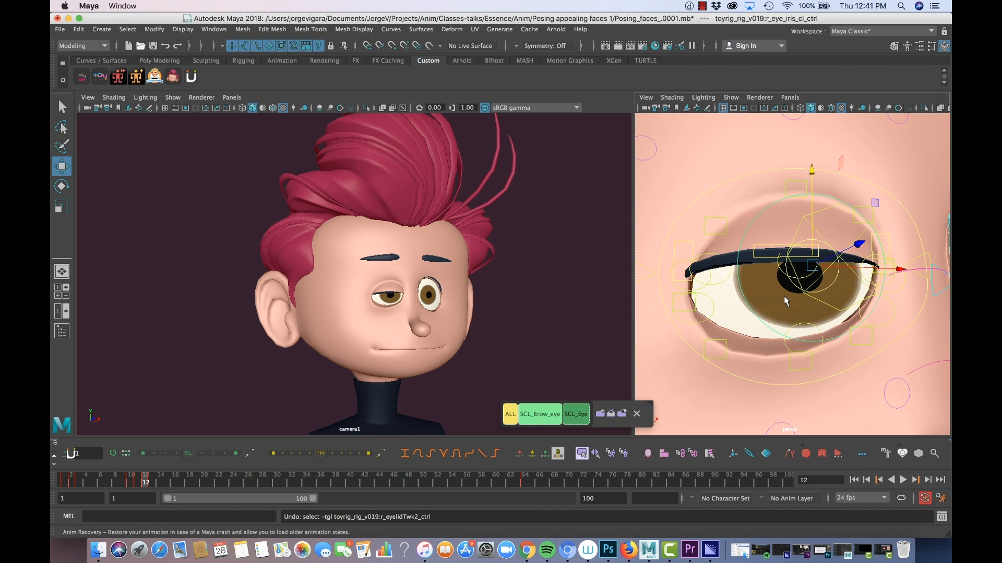
Select the right pupil and iris controls together, flatten them vertically and raise them slightly under the upper lid.
left_click(831, 281)
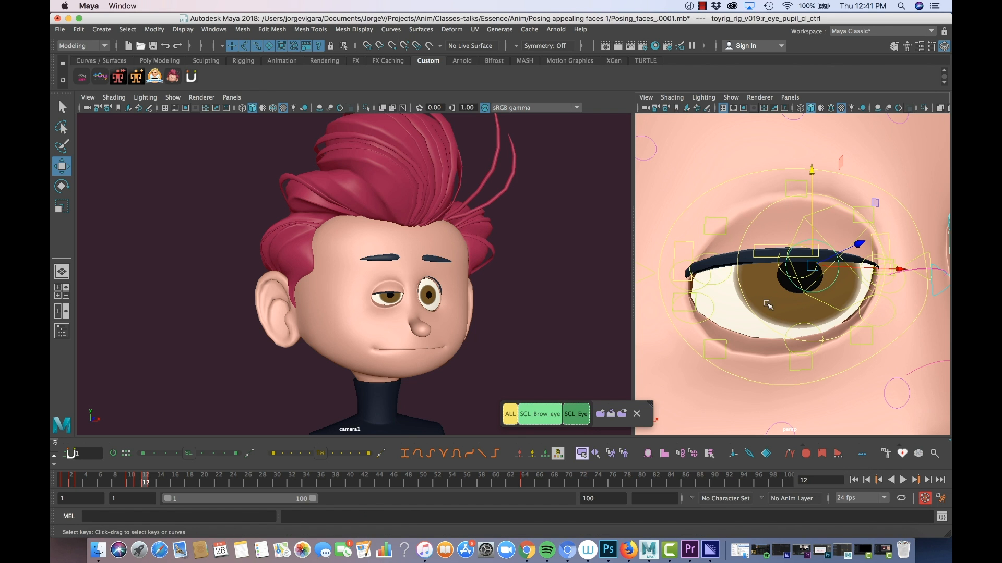
left_click(742, 294)
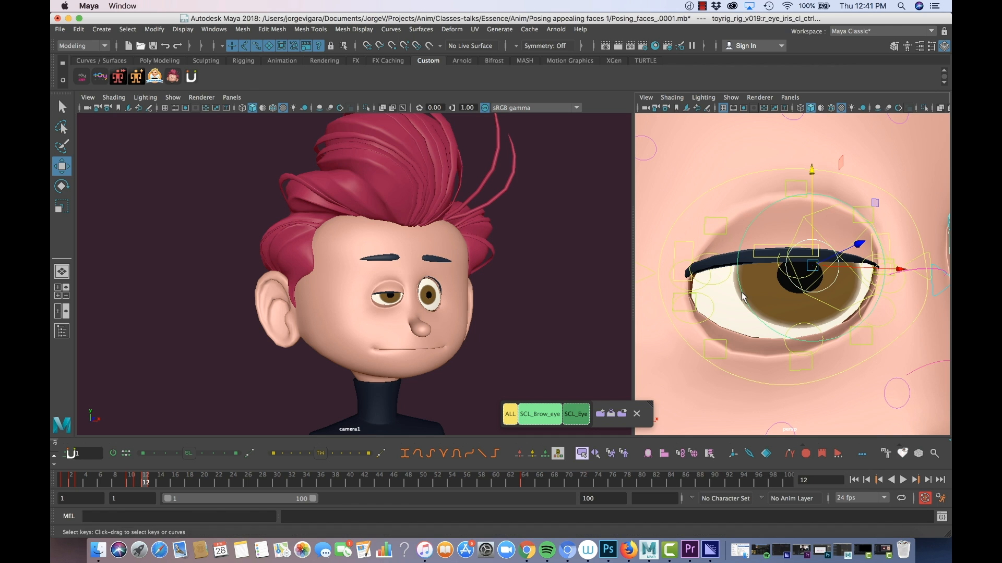
key("r")
left_click_drag(814, 173, 811, 215)
key("w")
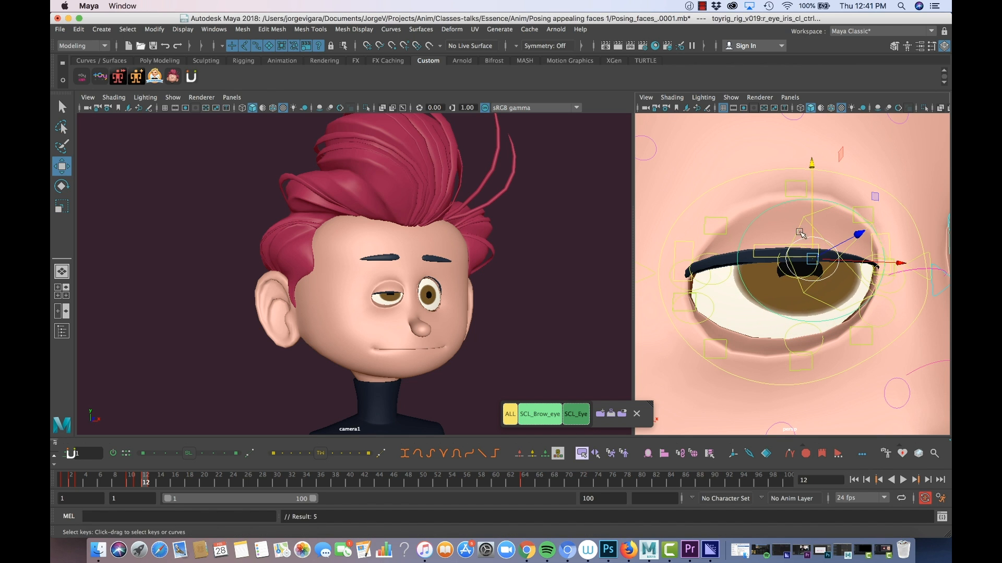
Adjust the right pupil control on its own and advance to frame 13.
left_click(834, 277)
left_click(834, 277)
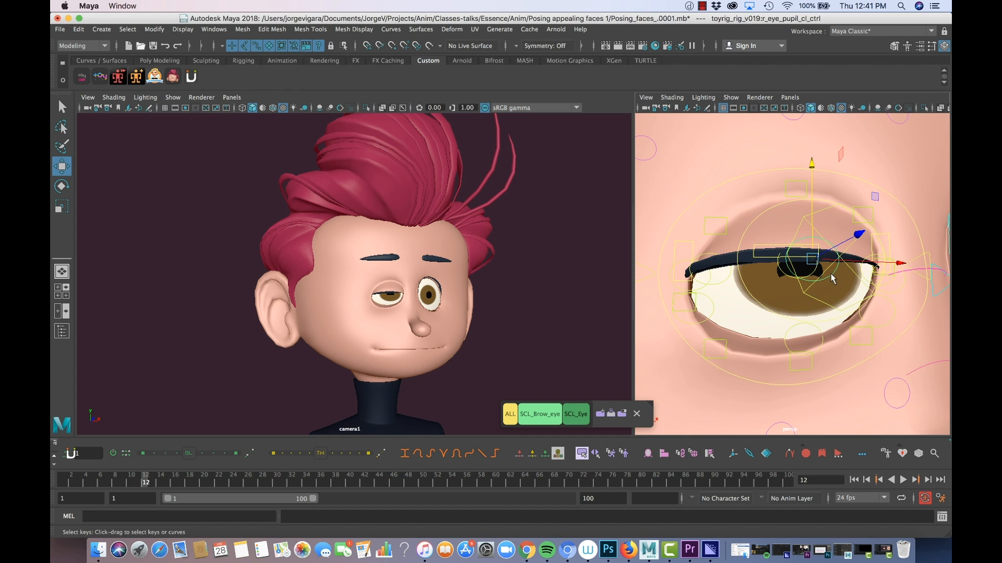
scroll(835, 274, "up", 2)
left_click_drag(844, 240, 835, 242, "alt")
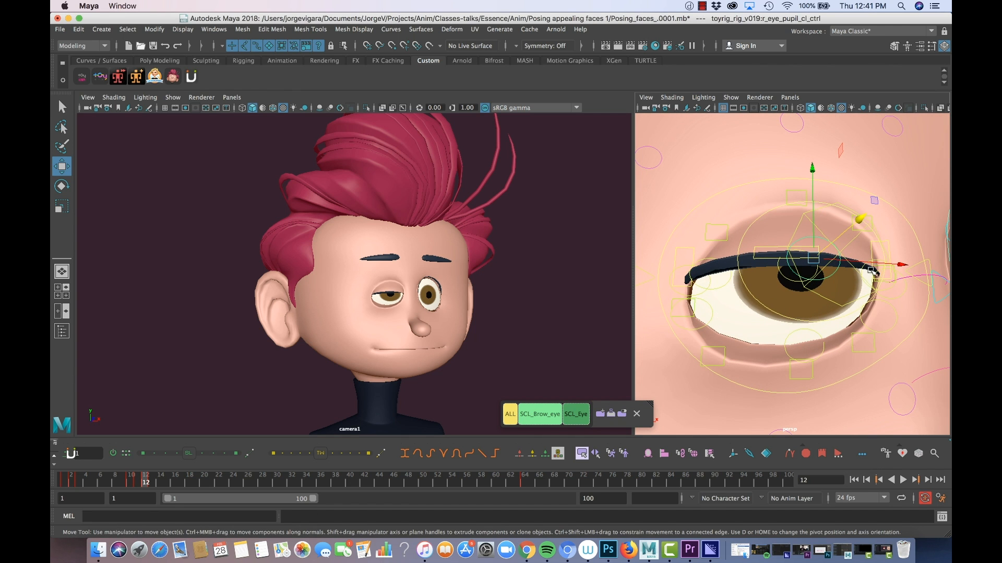
key("alt+period")
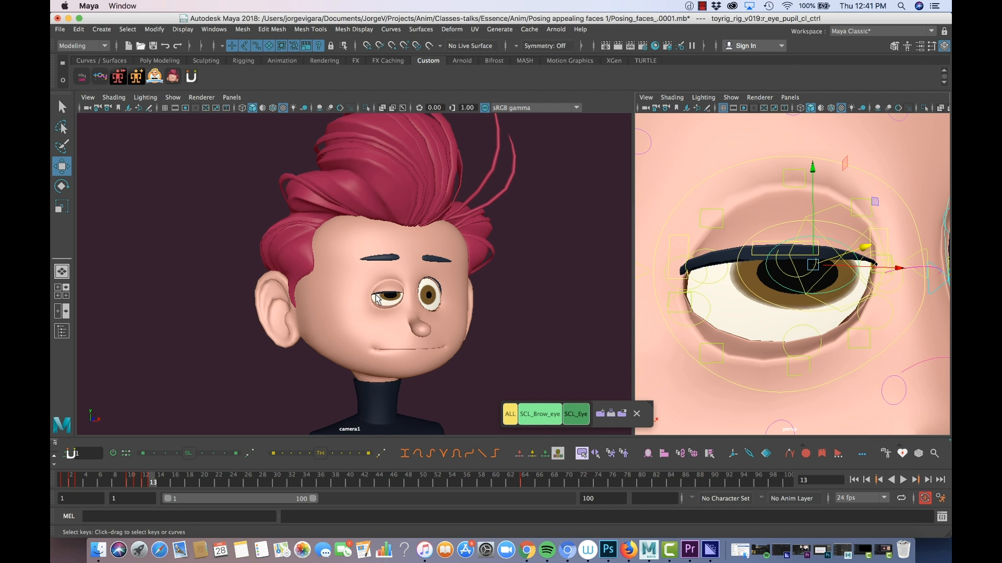
Try raising the right upper eyelid to open the eye on frame 13.
middle_click_drag(730, 272, 763, 270, "alt")
left_click(781, 220)
middle_click_drag(785, 215, 759, 234, "alt")
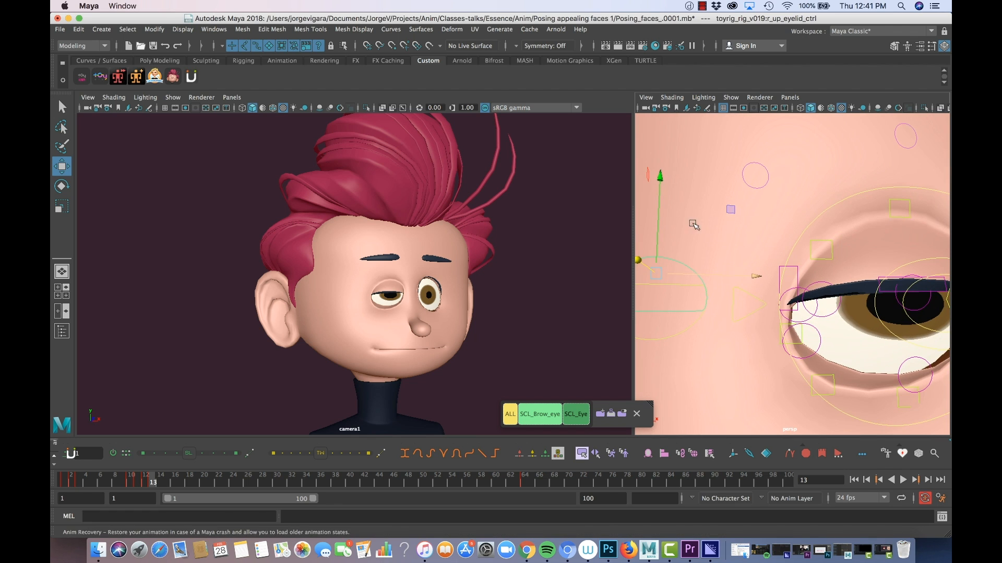
left_click_drag(658, 215, 659, 204)
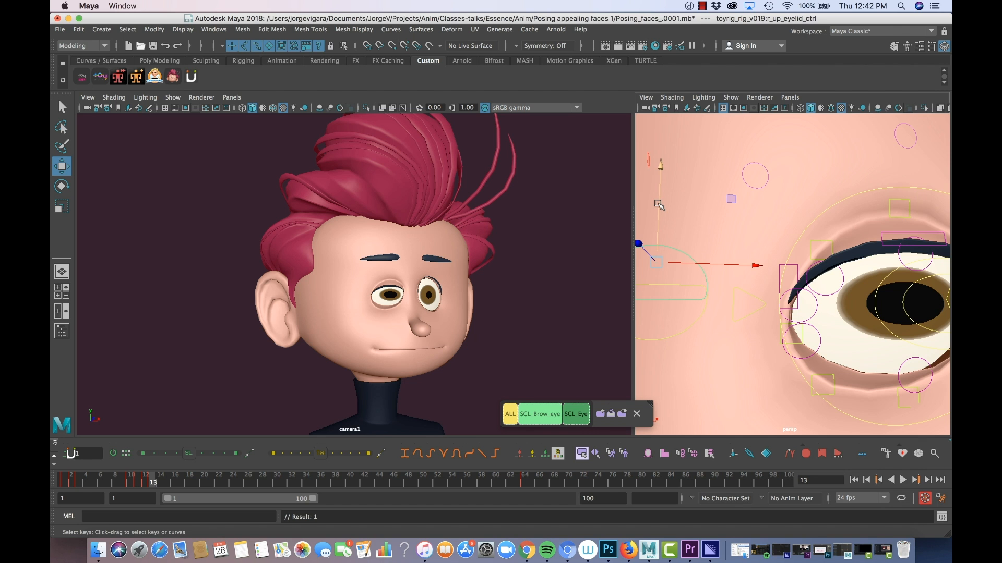
key("ctrl+z")
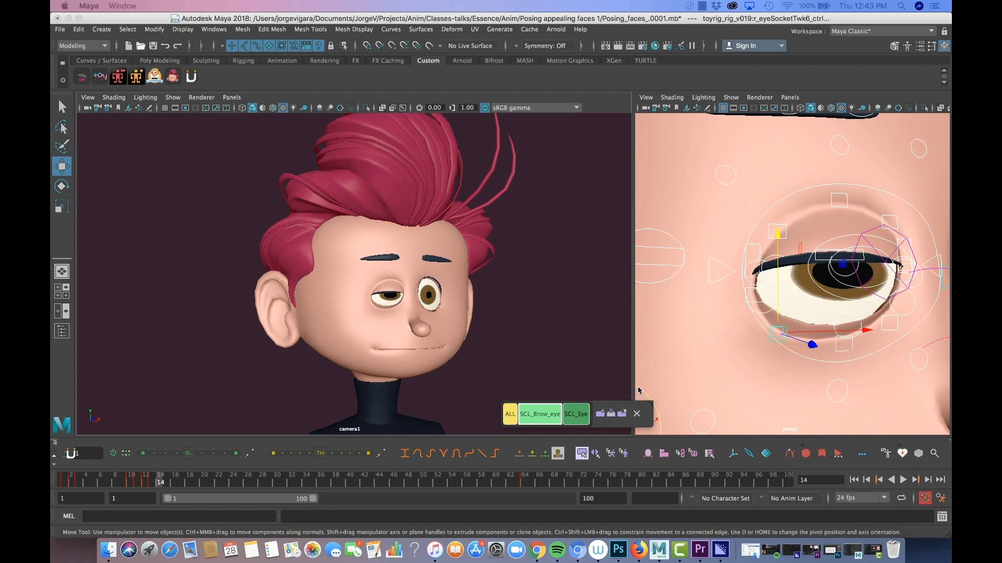
Select the SCL_Brow_eye control set on frame 14 and mirror the right eye's pose onto the left eye.
left_click(543, 420)
right_click_drag(791, 346, 746, 341, "alt")
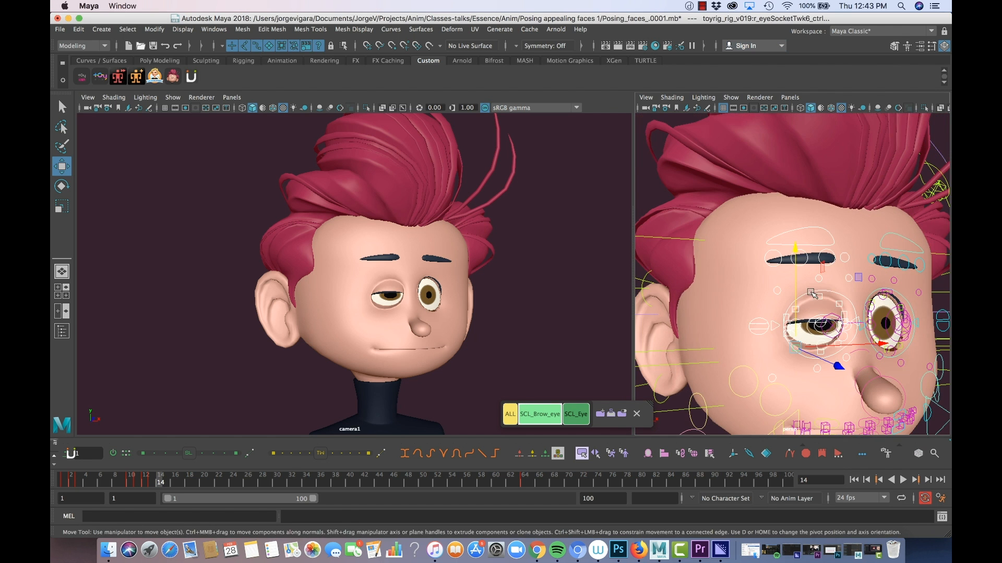
middle_click_drag(841, 312, 812, 295, "alt")
left_click_drag(811, 295, 797, 299, "alt")
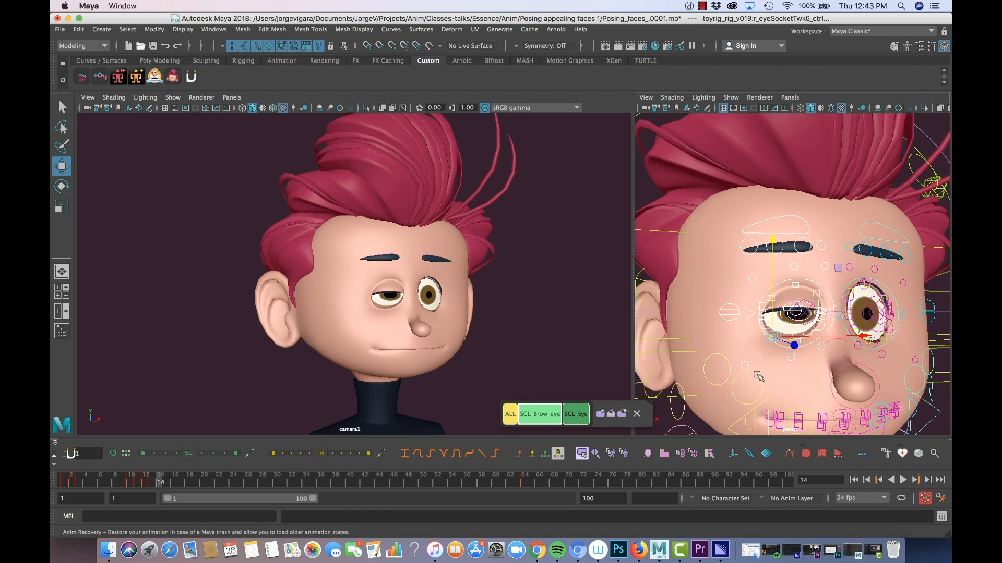
left_click(648, 455)
left_click_drag(776, 308, 803, 315, "alt")
scroll(802, 315, "up", 3)
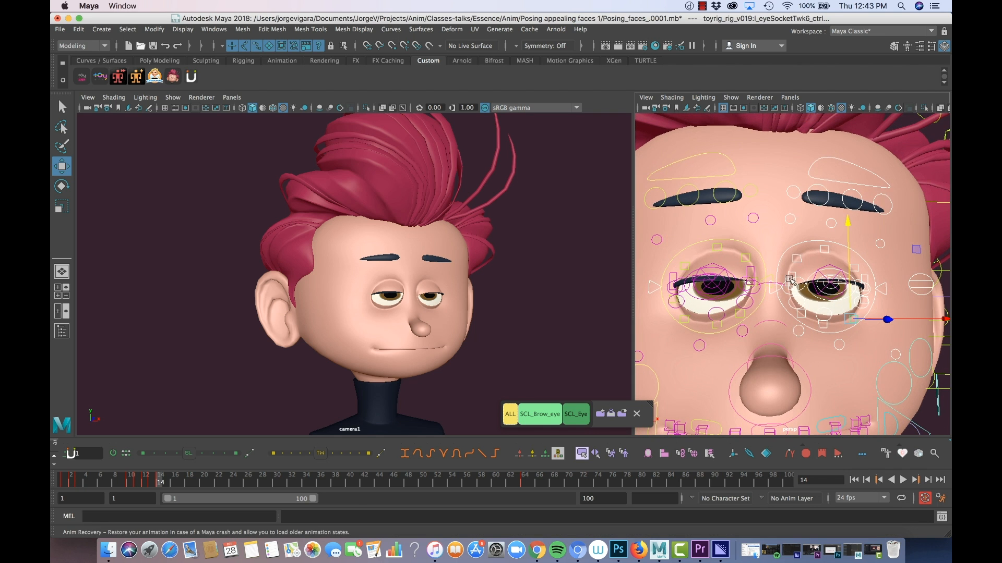
Scale the left eye's l_eyeSS_ctrl control down slightly in height and width.
left_click(866, 261)
left_click_drag(866, 260, 842, 283, "alt")
scroll(840, 275, "up", 3)
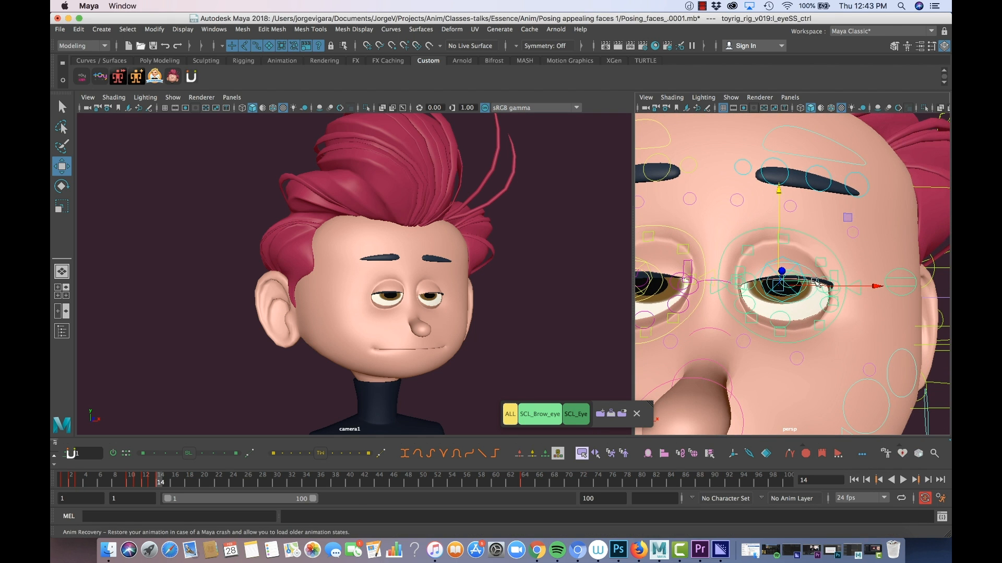
key("r")
left_click_drag(779, 193, 778, 198)
left_click_drag(874, 284, 858, 285)
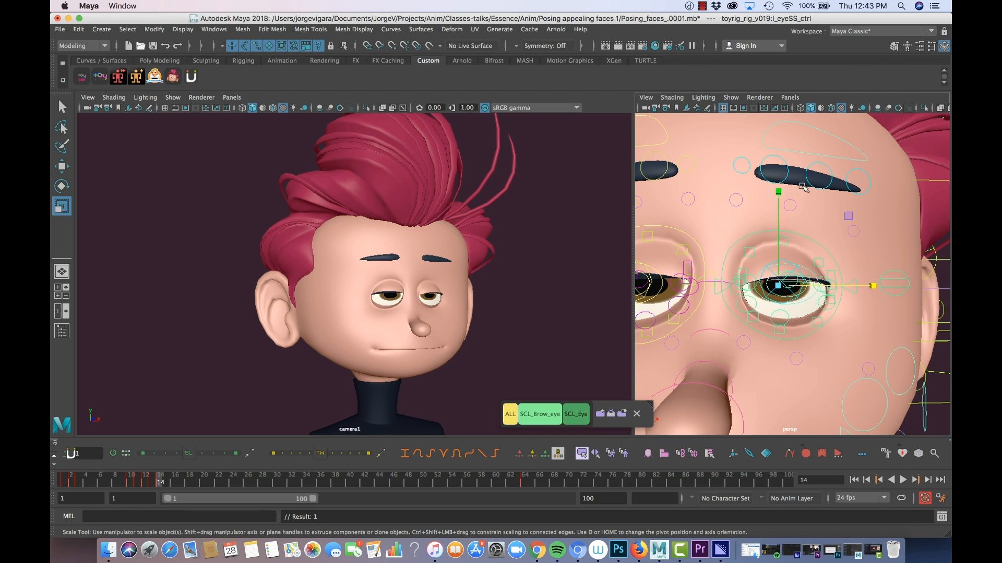
Squash the left eye's l_eyeSS_ctrl slightly further in height on frame 14.
left_click_drag(778, 192, 780, 198)
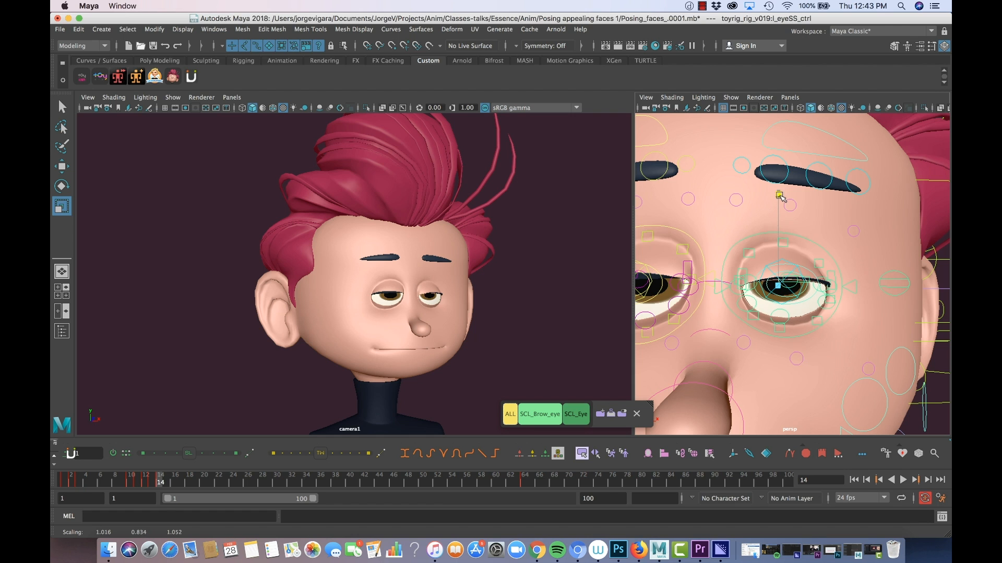
left_click_drag(727, 296, 743, 295, "alt")
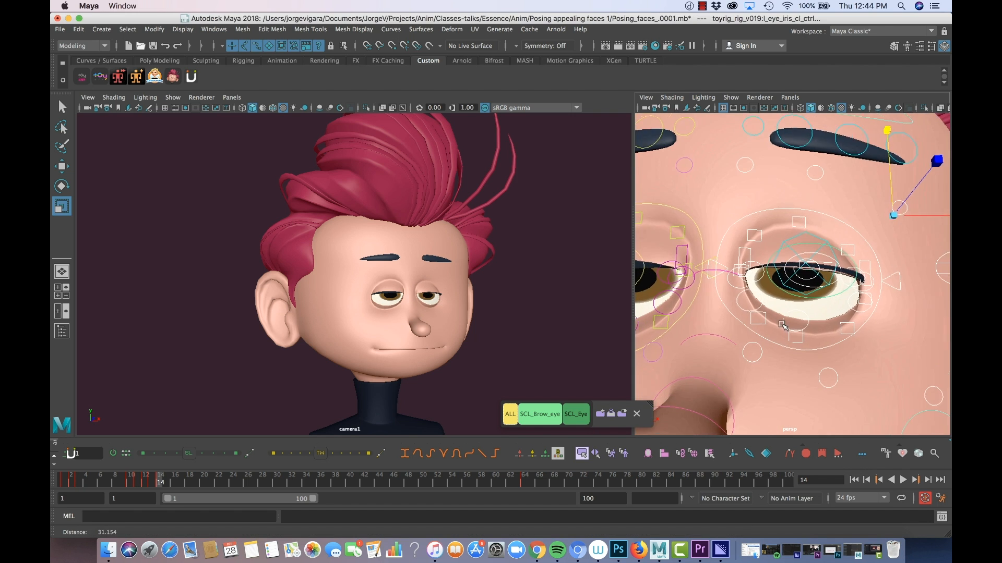
left_click_drag(804, 350, 788, 354, "alt")
left_click(802, 368)
left_click(809, 351)
middle_click_drag(777, 343, 793, 360, "alt")
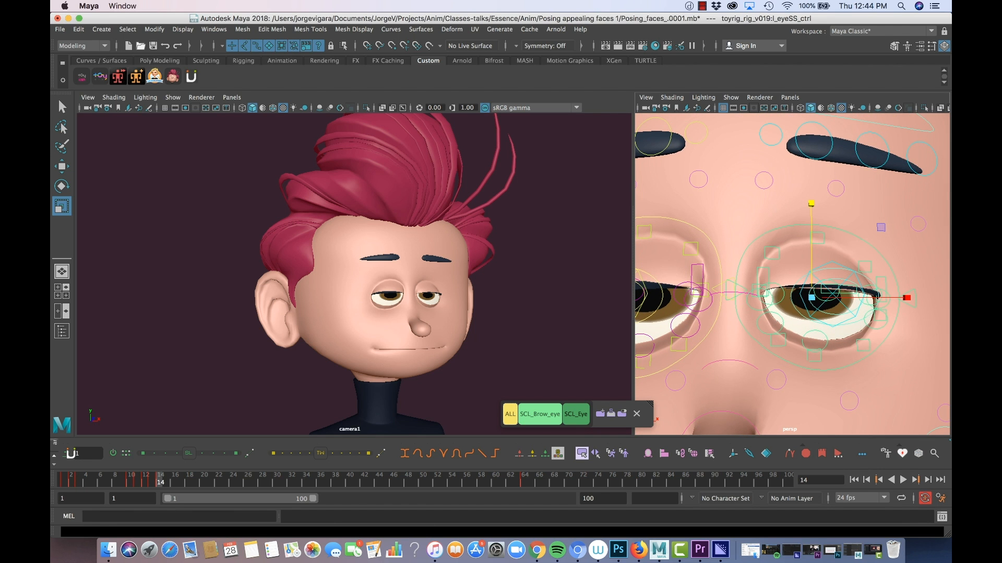
Nudge the left eye's inner lid corner using l_lidCorner_r_twk_ctrl on frame 14.
left_click(760, 243)
key("w")
mouse_move(759, 243)
left_mouse_down()
mouse_move(761, 270)
mouse_move(760, 244)
left_mouse_up()
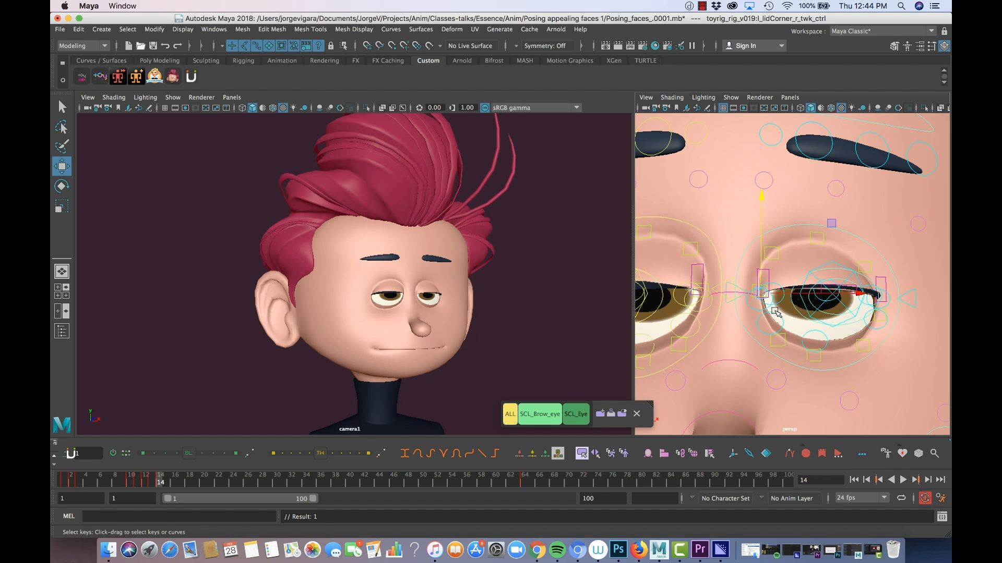
left_click_drag(763, 245, 762, 245)
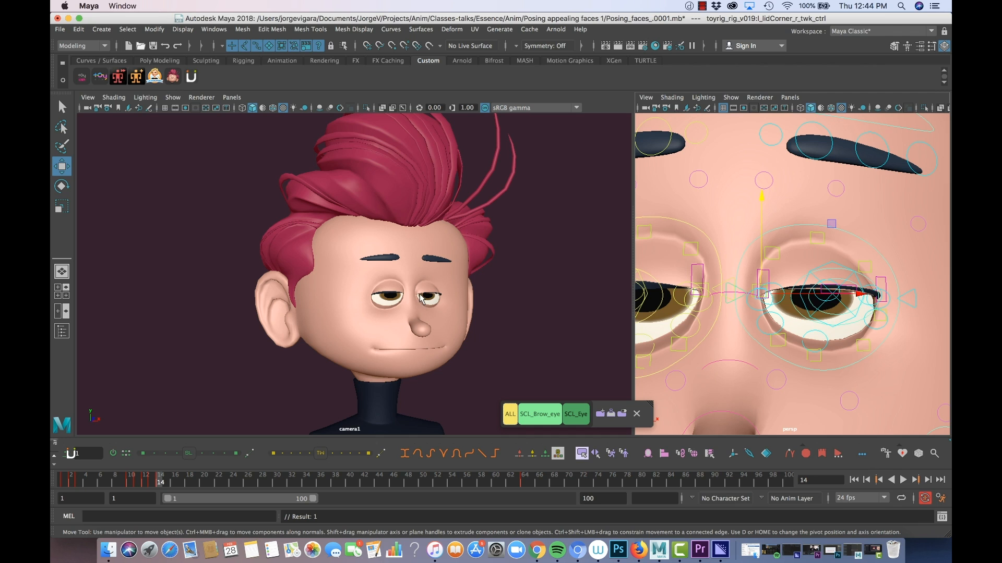
left_click_drag(763, 236, 763, 237)
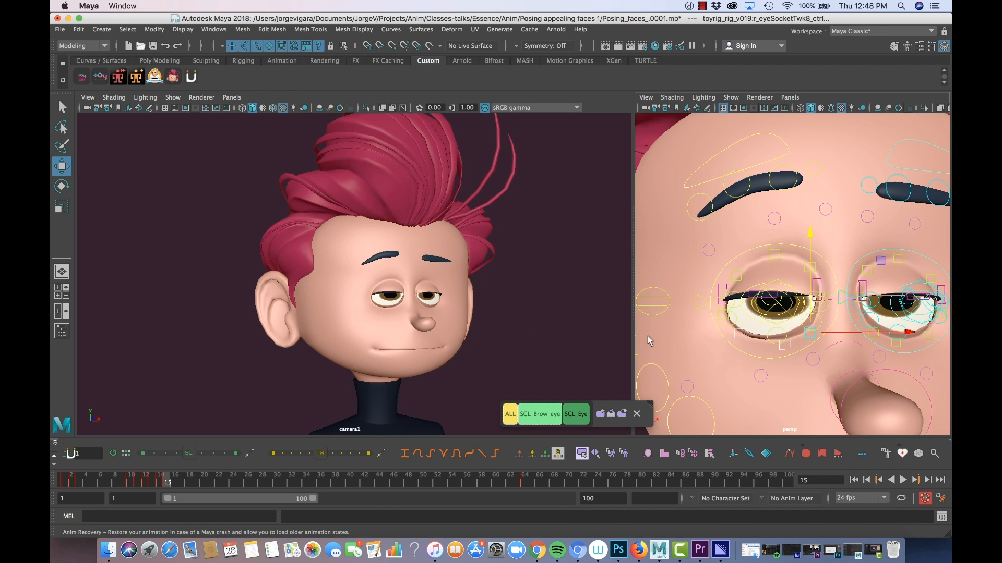
Compare the brow and eye pose on frame 15 with the frame 14 pose.
left_click_drag(845, 352, 857, 334, "alt")
key("comma")
key("period")
key("comma")
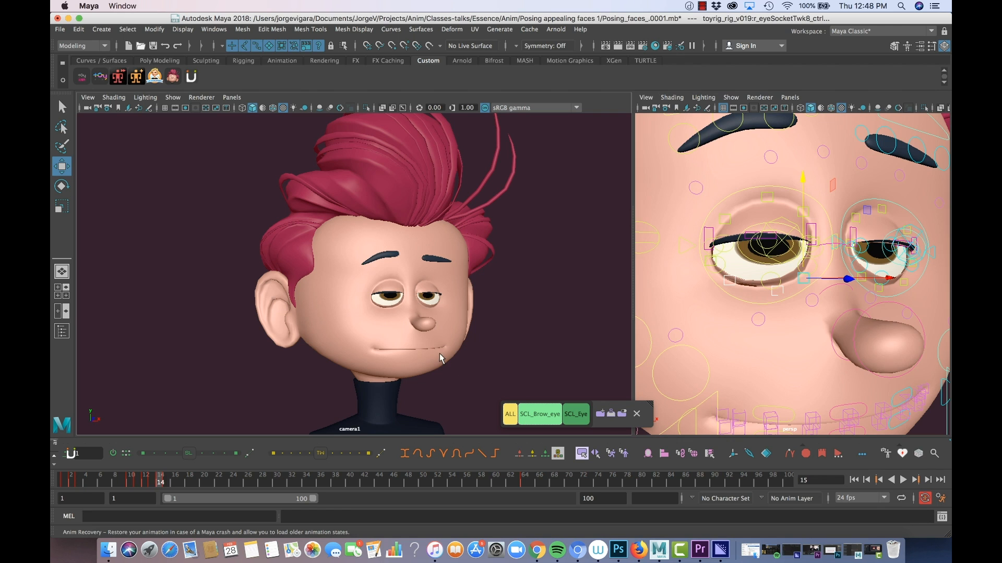
key("comma")
key("period")
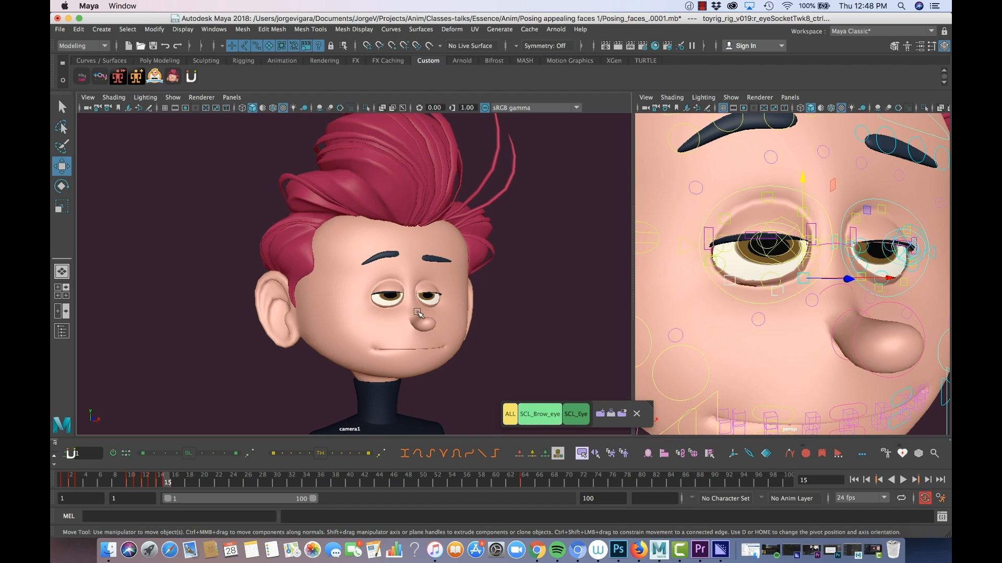
key("alt+comma")
key("alt+period")
mouse_move(775, 215)
left_mouse_down("alt")
mouse_move(778, 230)
mouse_move(761, 218)
left_mouse_up("alt")
key("alt+comma")
key("alt+period")
key("alt+comma")
key("alt+period")
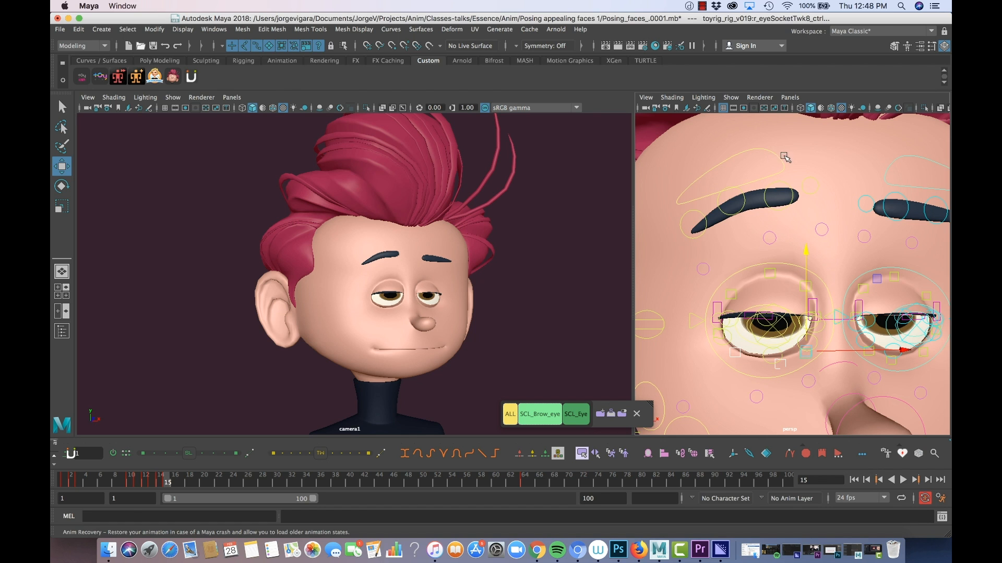
Fine-tune the right eyebrow's r_eb0_ctrl and outer brow controls on frame 15 and copy the pose over to the left eyebrow.
left_click(781, 167)
left_click(792, 186)
left_click_drag(852, 129, 851, 129)
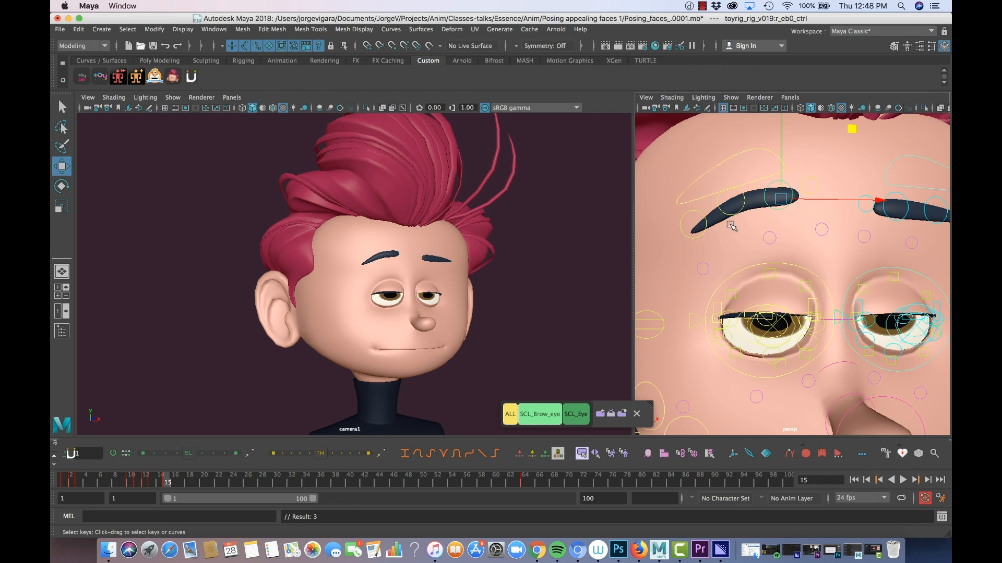
key("e")
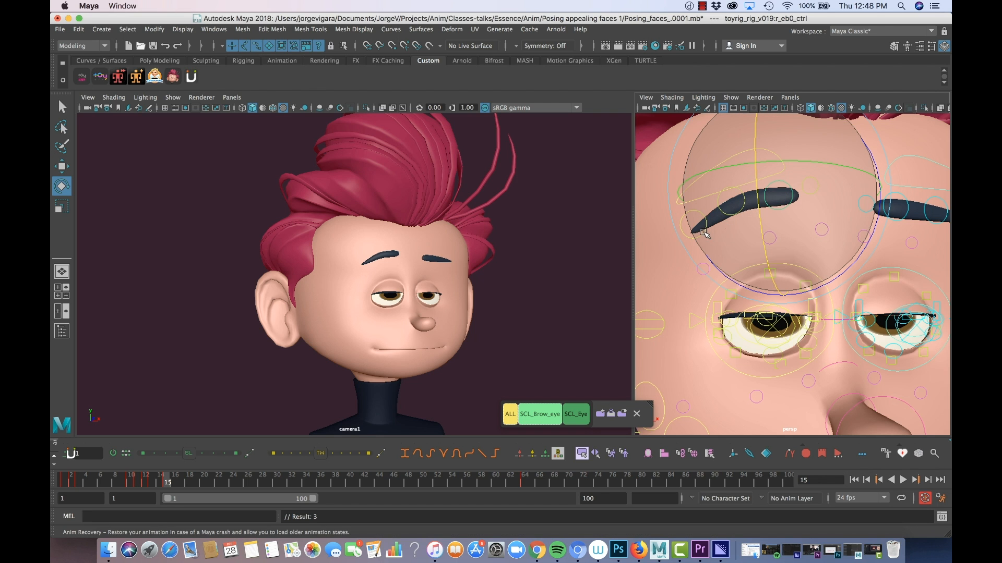
left_click(691, 237)
left_click(693, 237)
left_click_drag(783, 234, 792, 225)
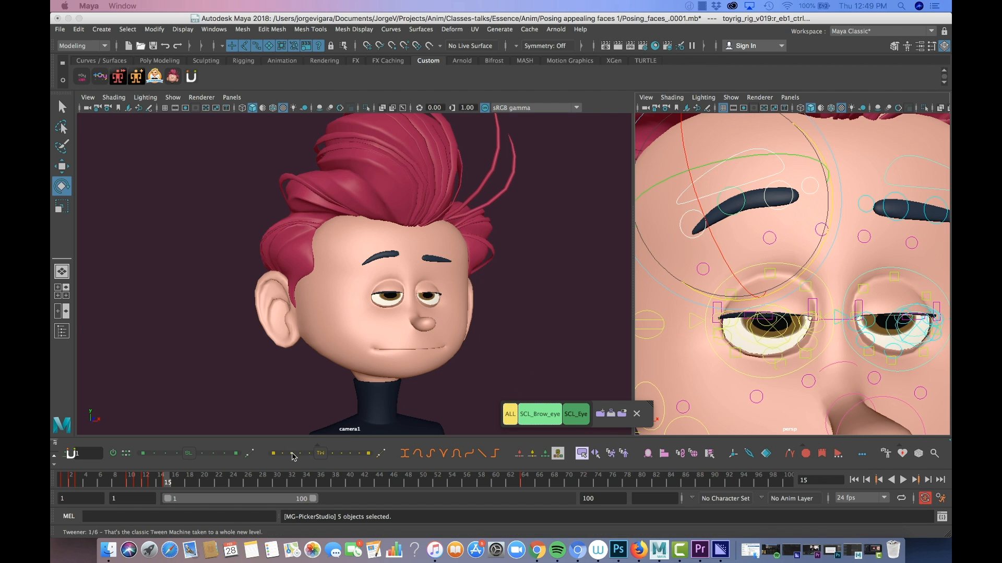
left_click(646, 453)
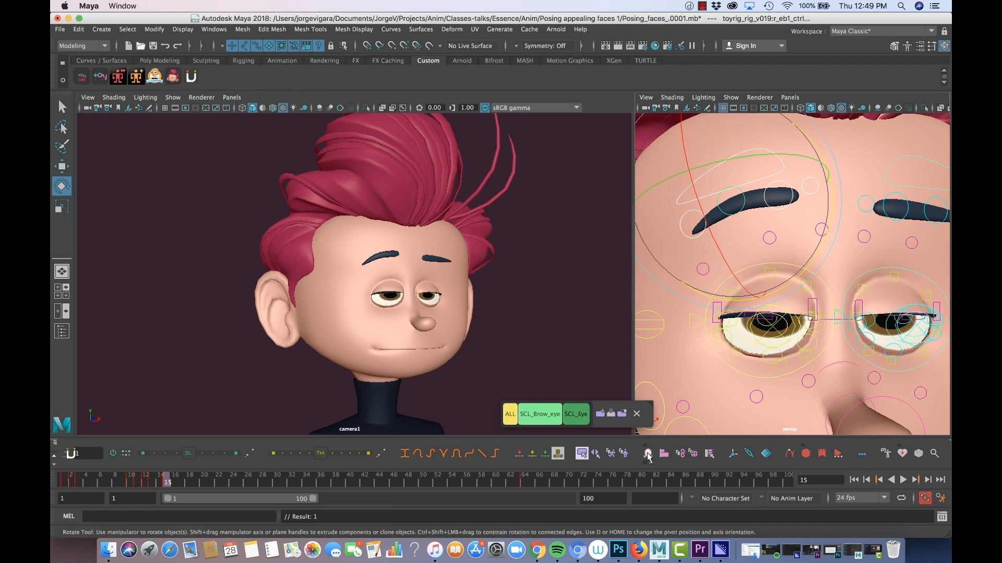
mouse_move(827, 276)
left_mouse_down("alt")
mouse_move(812, 281)
mouse_move(824, 267)
left_mouse_up("alt")
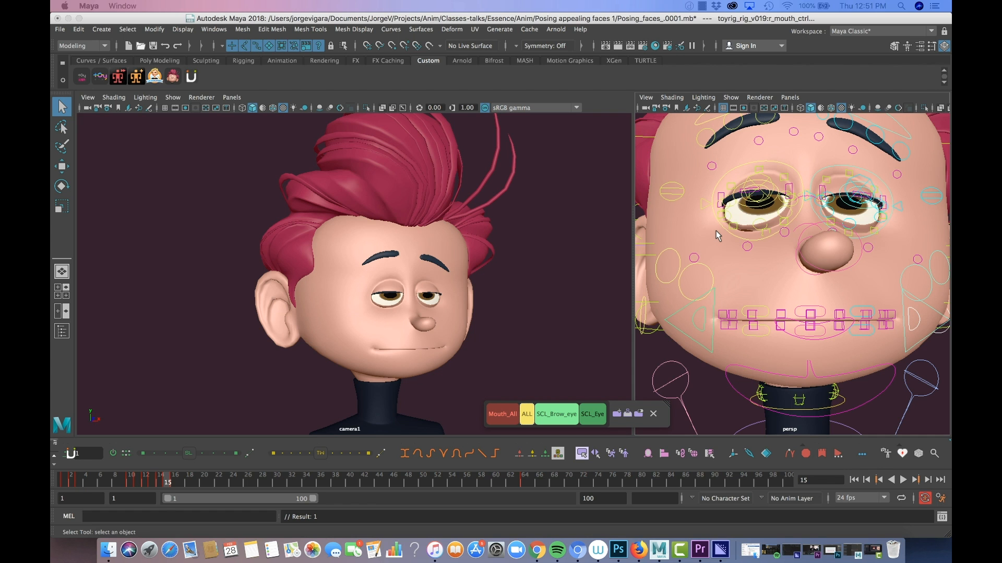
Compare the expression on frame 15 with the neighbouring poses and end on frame 16.
key("alt+period")
key("alt+comma")
key("alt+period")
key("alt+comma")
key("alt+period")
key("alt+comma")
key("alt+period")
Raise lips_ctrl on frame 16 to arch the middle of the mouth upward.
left_click(823, 317)
mouse_move(823, 317)
left_mouse_down("alt")
mouse_move(809, 326)
mouse_move(817, 335)
mouse_move(822, 309)
left_mouse_up("alt")
key("w")
middle_click_drag(878, 233, 880, 237)
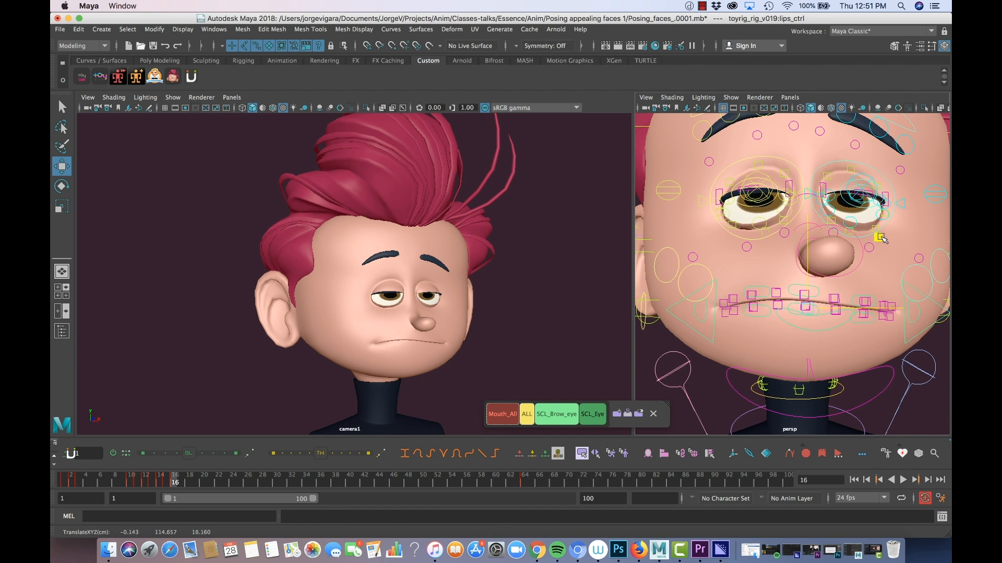
key("super+z")
left_click_drag(870, 245, 876, 250, "alt")
middle_click_drag(872, 260, 869, 231, "alt")
left_click_drag(869, 231, 844, 247, "alt")
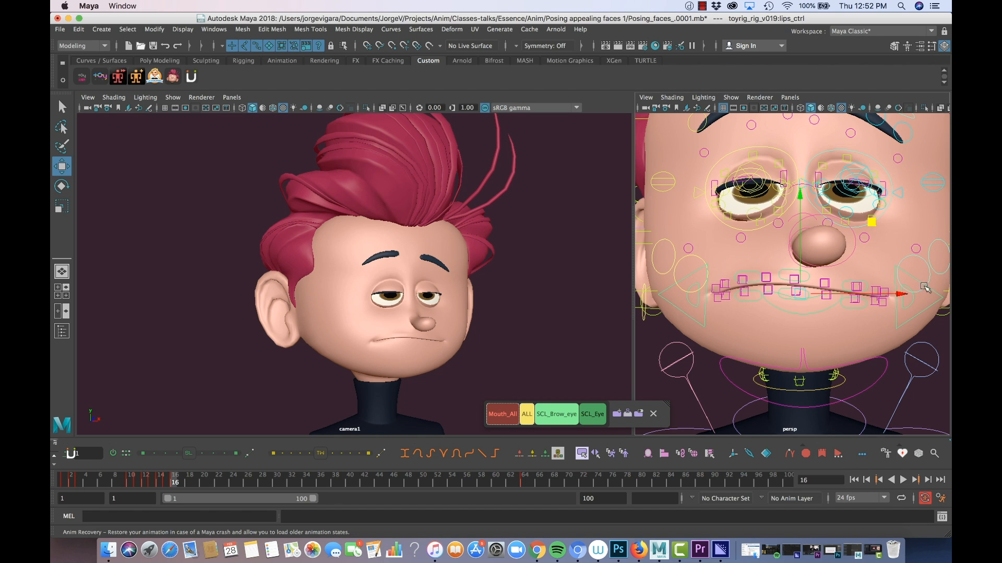
Lift the right and middle upper lip controls slightly to round the arch of the mouth on frame 16.
left_click(758, 306)
left_click(755, 304)
left_click(754, 274)
left_click_drag(783, 275, 782, 279, "alt")
left_click_drag(824, 207, 825, 202)
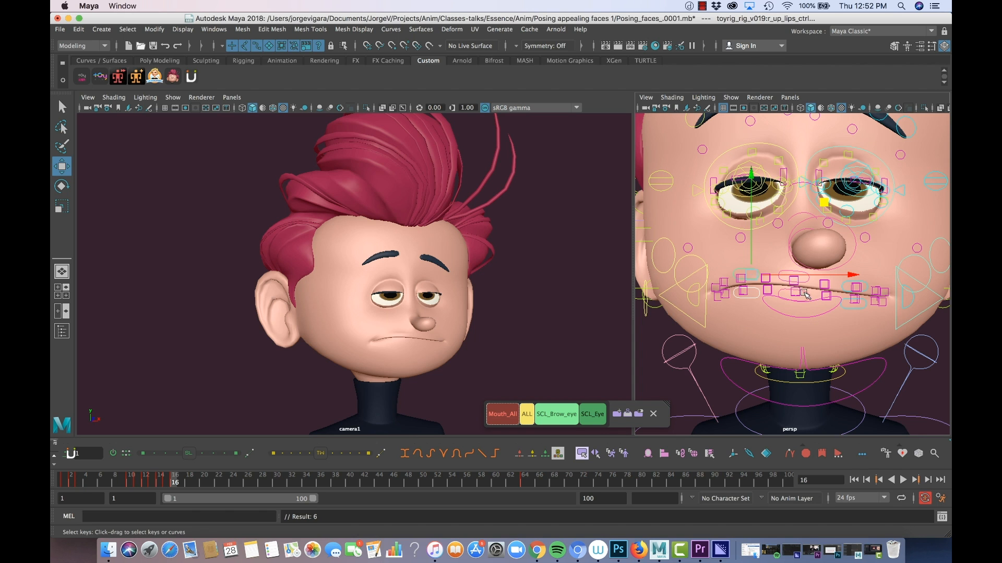
left_click(806, 293)
left_click(789, 271, "shift")
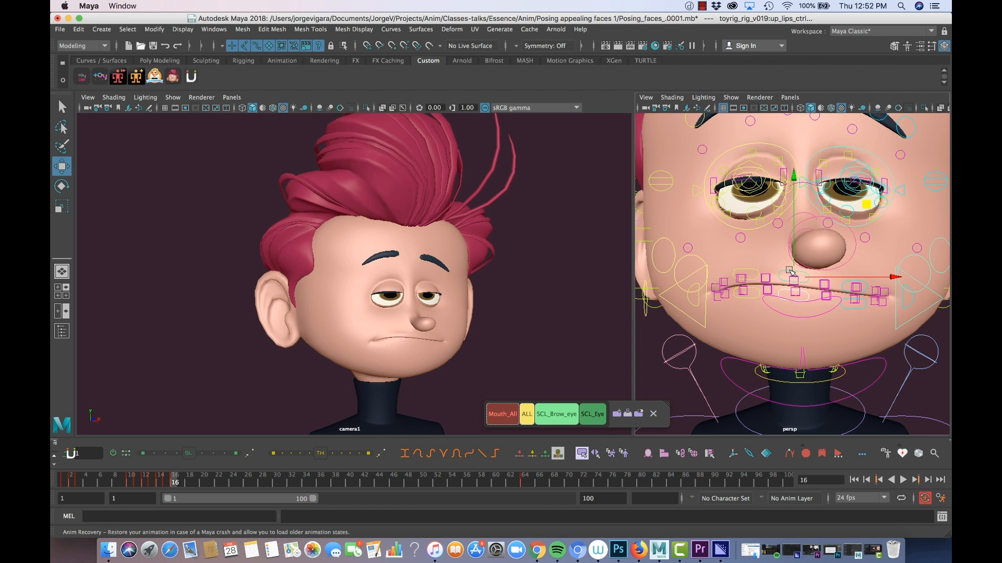
left_click_drag(866, 207, 864, 203)
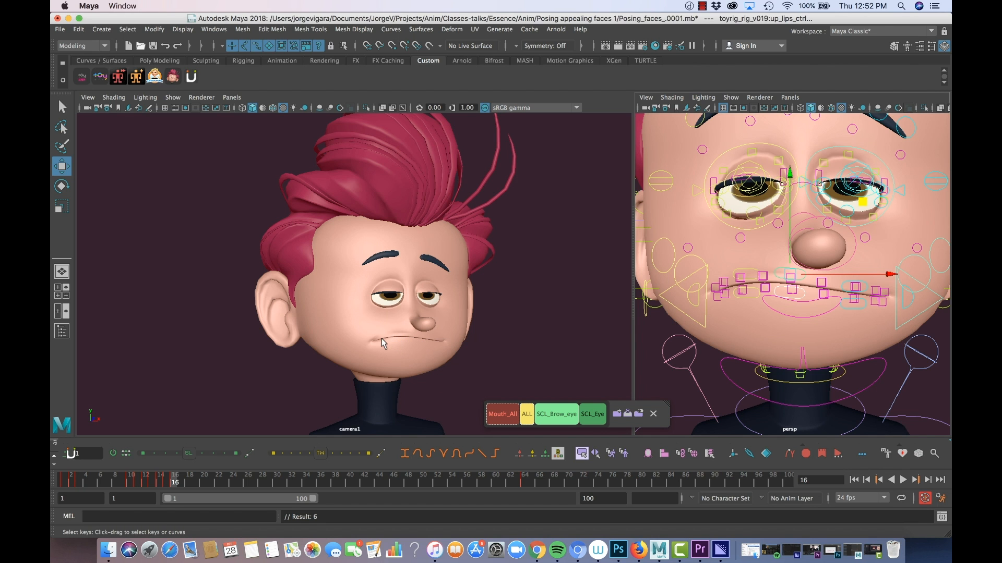
Pull the right mouth corner control outward and slightly down to widen the frown on frame 16.
left_click(706, 323)
left_click(705, 314)
middle_click_drag(731, 295, 776, 291, "alt")
mouse_move(823, 220)
left_mouse_down()
mouse_move(811, 229)
mouse_move(815, 221)
left_mouse_up()
middle_click_drag(814, 222, 823, 226, "alt")
left_click_drag(821, 226, 824, 229)
middle_click_drag(824, 229, 820, 233, "alt")
left_click_drag(820, 232, 818, 235)
middle_click_drag(824, 244, 811, 238, "alt")
Move l_mouth_ctrl outward and slightly down to widen the left side of the mouth.
middle_click_drag(815, 300, 770, 278, "alt")
left_click(868, 285)
middle_click_drag(909, 253, 885, 255, "alt")
mouse_move(903, 197)
left_mouse_down()
mouse_move(922, 202)
mouse_move(914, 204)
left_mouse_up()
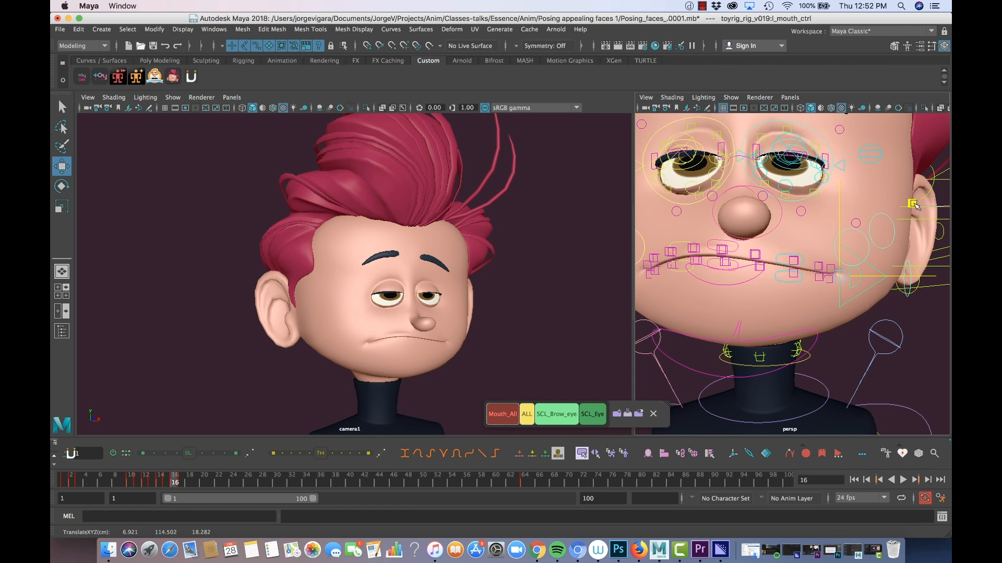
Rotate l_lips_ctrl to reshape the left mouth corner of the frown on frame 16.
middle_click_drag(839, 253, 858, 261, "alt")
left_click(863, 298)
left_click(872, 292)
key("e")
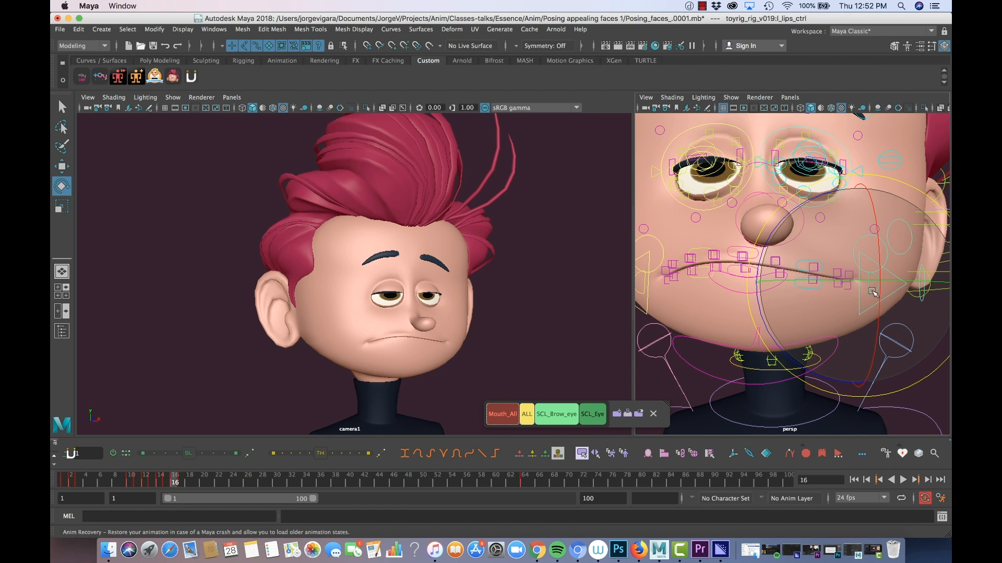
mouse_move(786, 249)
left_mouse_down()
mouse_move(774, 241)
mouse_move(779, 230)
mouse_move(774, 238)
left_mouse_up()
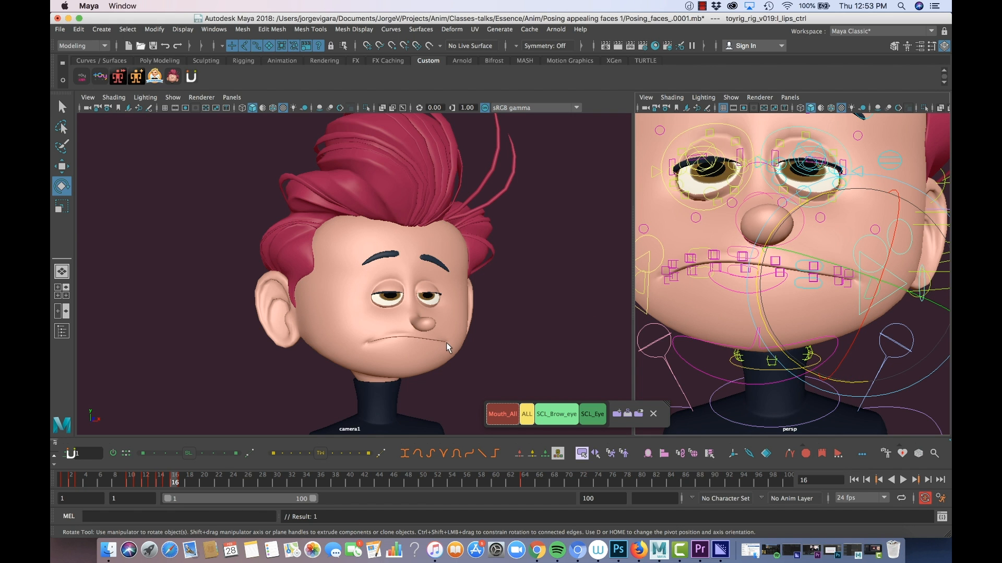
Rotate r_lips_ctrl to shape the right mouth corner and compare the frown with the neighbouring poses.
middle_click_drag(642, 293, 699, 304, "alt")
left_click(704, 302)
left_click_drag(801, 255, 766, 219)
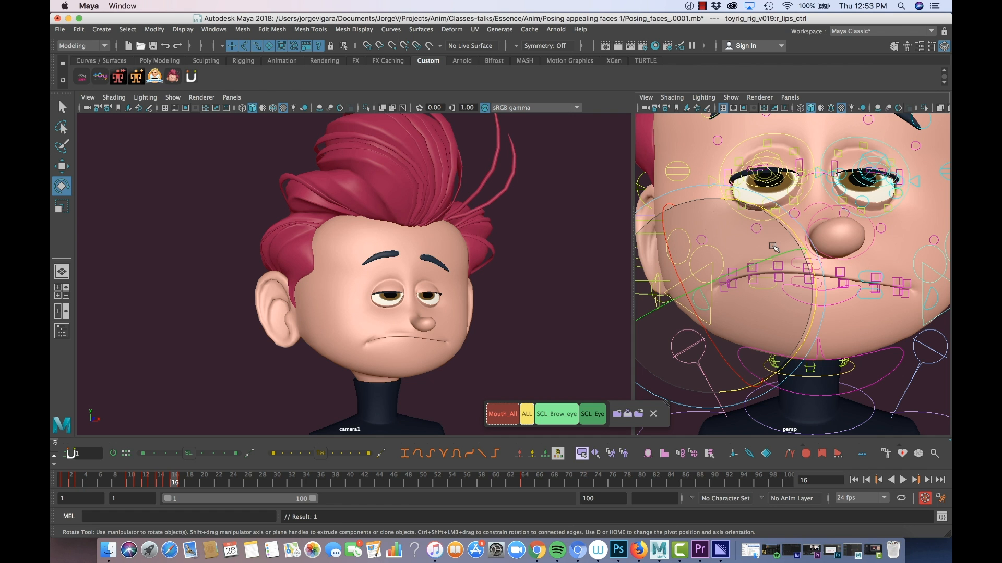
middle_click_drag(821, 284, 820, 269, "alt")
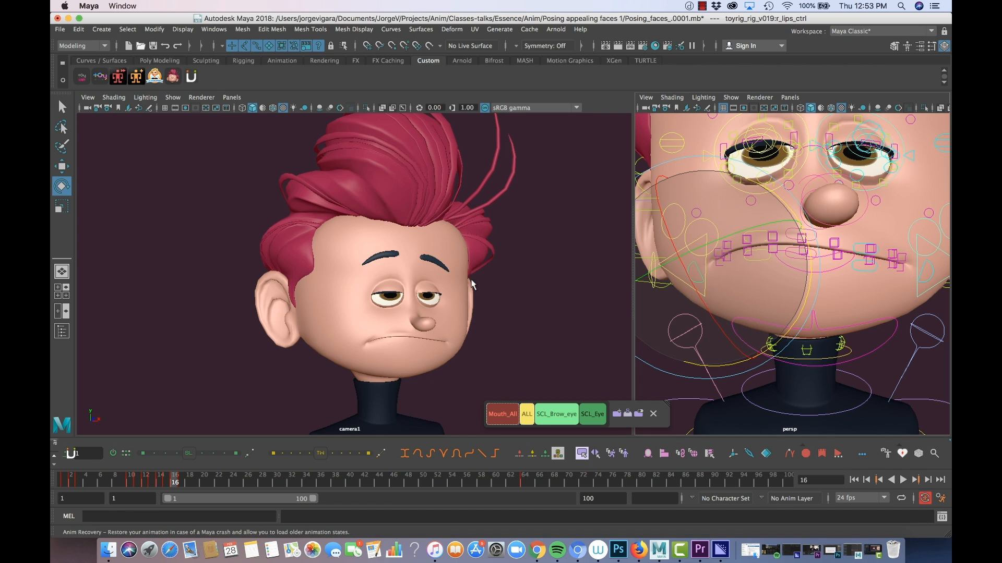
middle_click_drag(797, 281, 817, 286, "alt")
left_click_drag(827, 285, 826, 290)
middle_click_drag(721, 287, 704, 291, "alt")
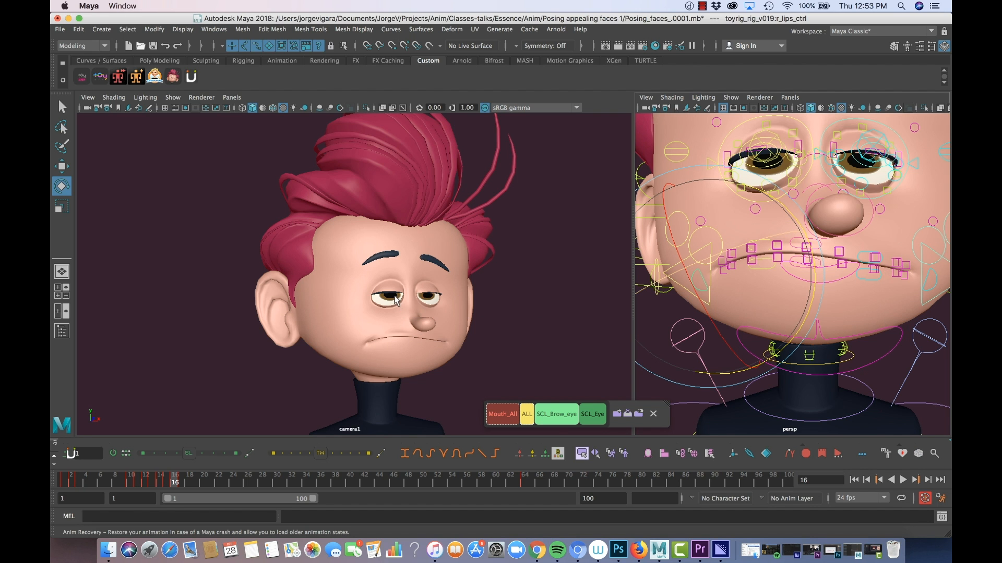
key("alt+period")
left_click_drag(855, 291, 861, 296, "alt")
key("alt+comma")
key("alt+period")
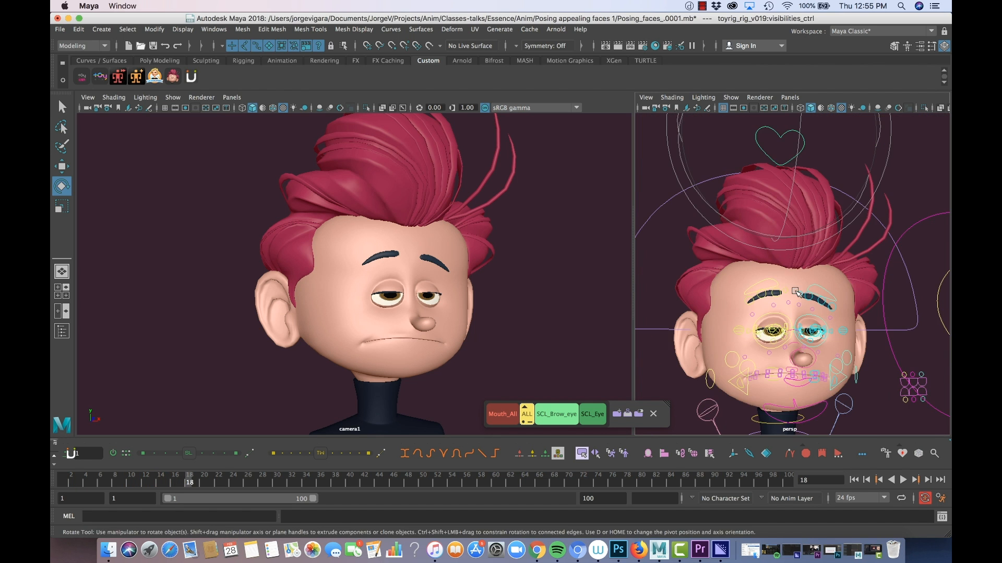
Set Extra Controls to 1 on the rig's heart-shaped visibilities_ctrl to display the additional head controls.
scroll(686, 329, "up", 3)
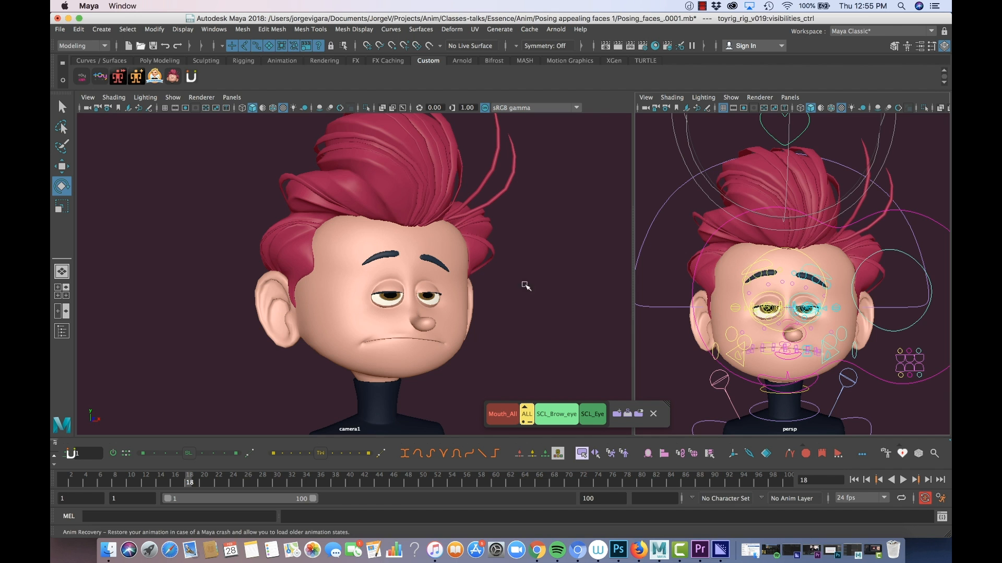
left_click_drag(858, 307, 855, 287, "alt")
scroll(853, 275, "down", 3)
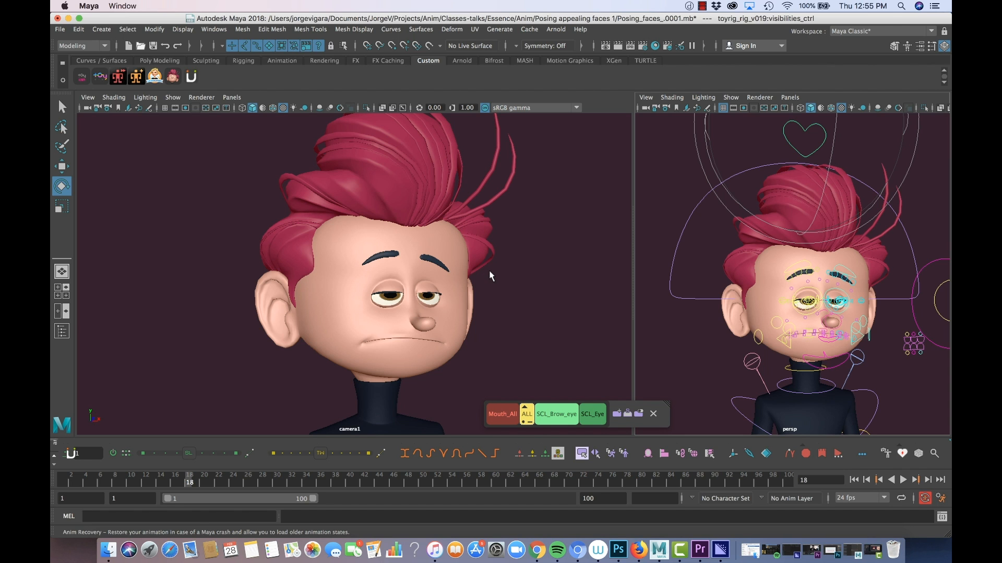
left_click(691, 181)
middle_click_drag(757, 170, 748, 182, "alt")
left_click(782, 151)
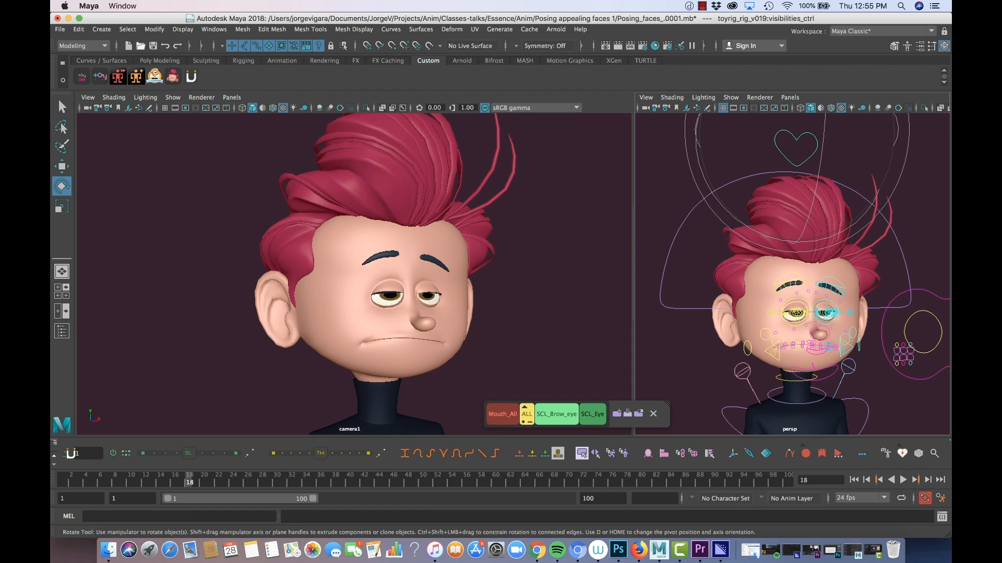
left_click_drag(950, 45, 726, 127)
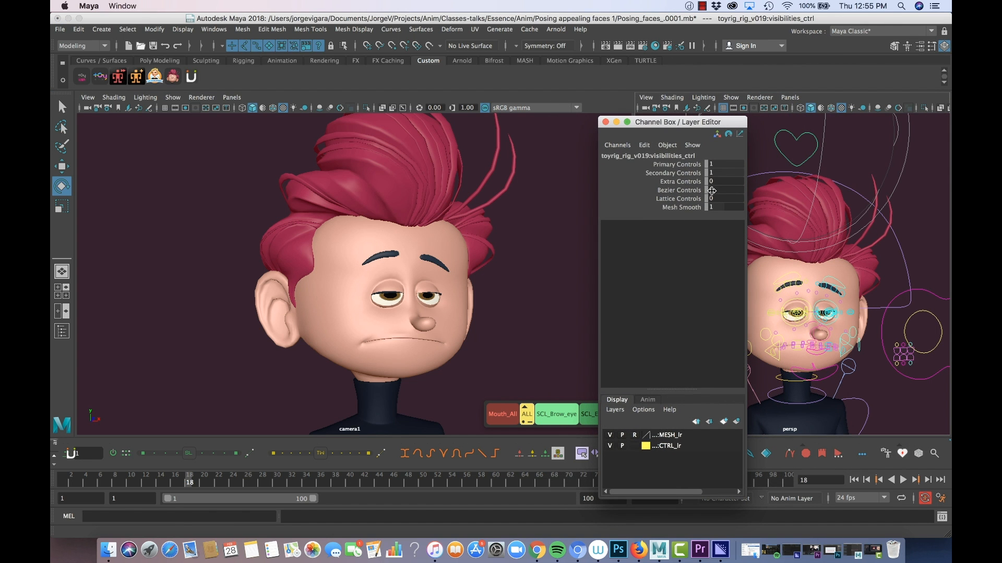
type("1")
key("Return")
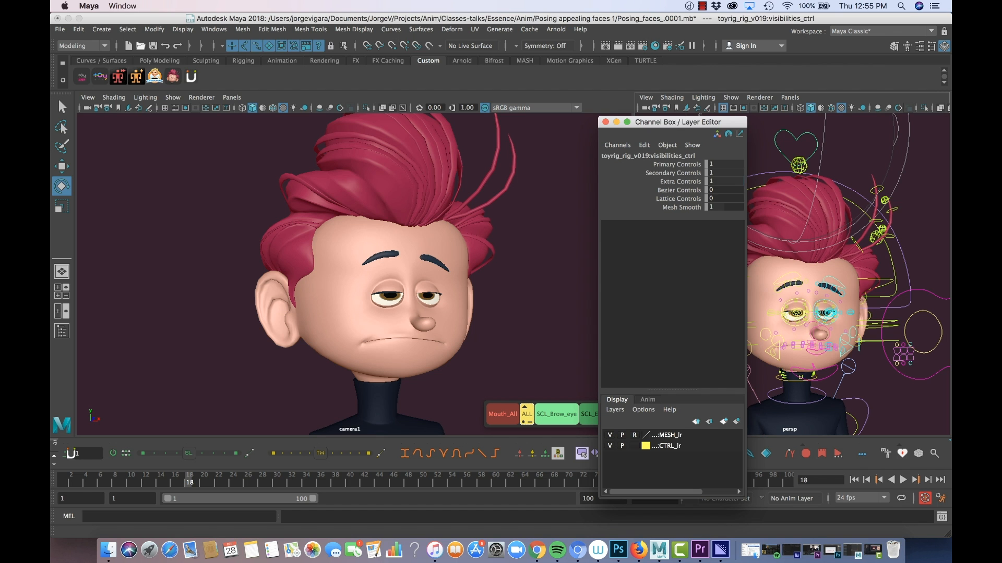
Try rotating the upper head with up_headSS_ctrl on frame 18 and undo the rotation.
middle_click_drag(807, 290, 830, 277, "alt")
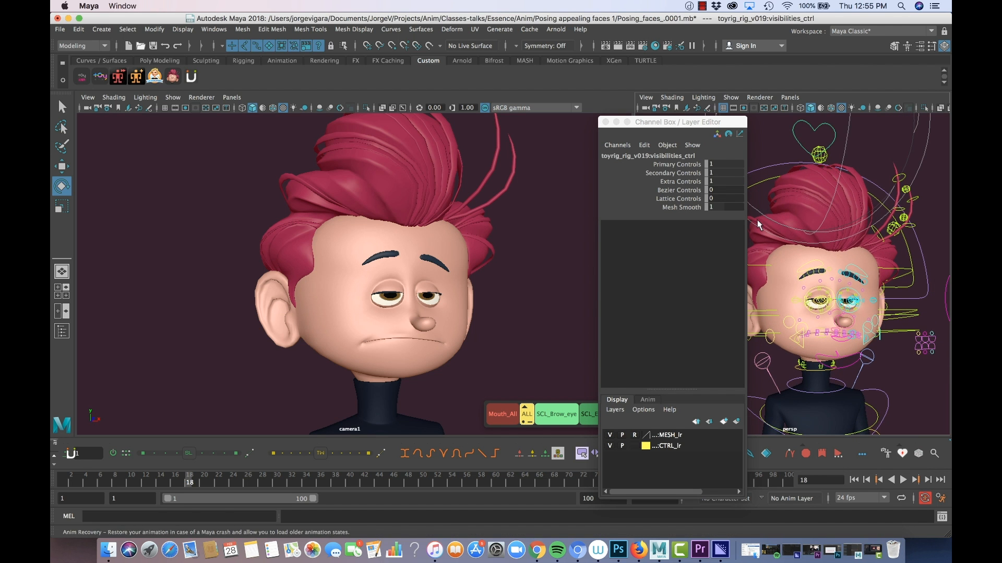
scroll(900, 277, "down", 1)
scroll(903, 277, "down", 1)
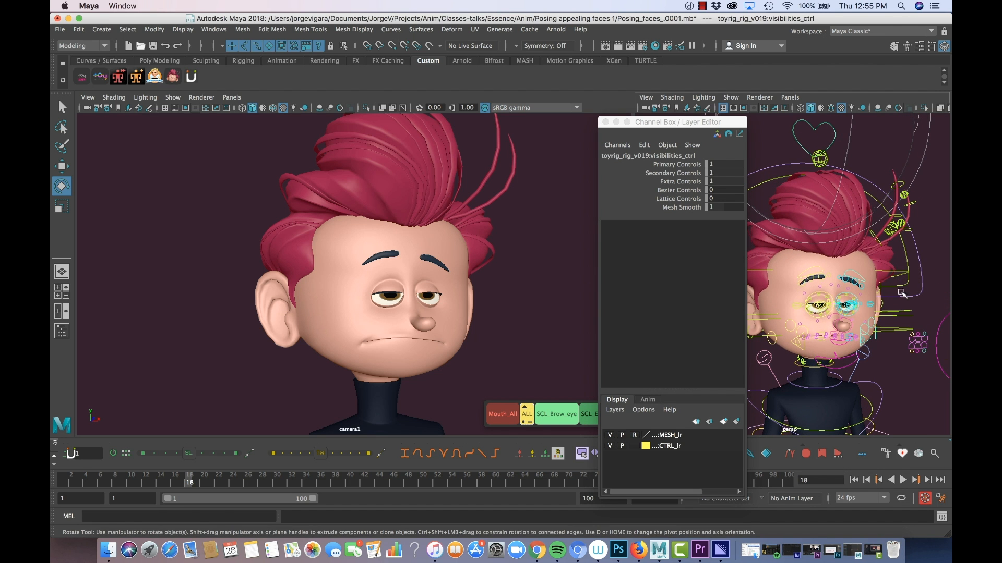
left_click(902, 291)
left_click_drag(900, 290, 857, 284)
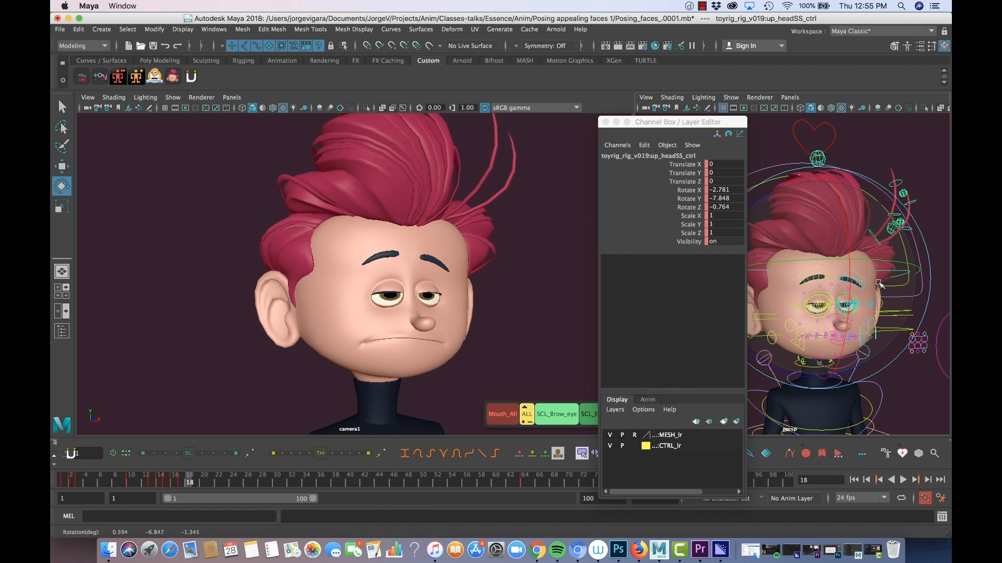
key("super+z")
Try rotating the middle of the head with mid_up_headSS_ctrl on frame 18 and undo the rotation.
left_click(940, 307)
left_click(901, 315)
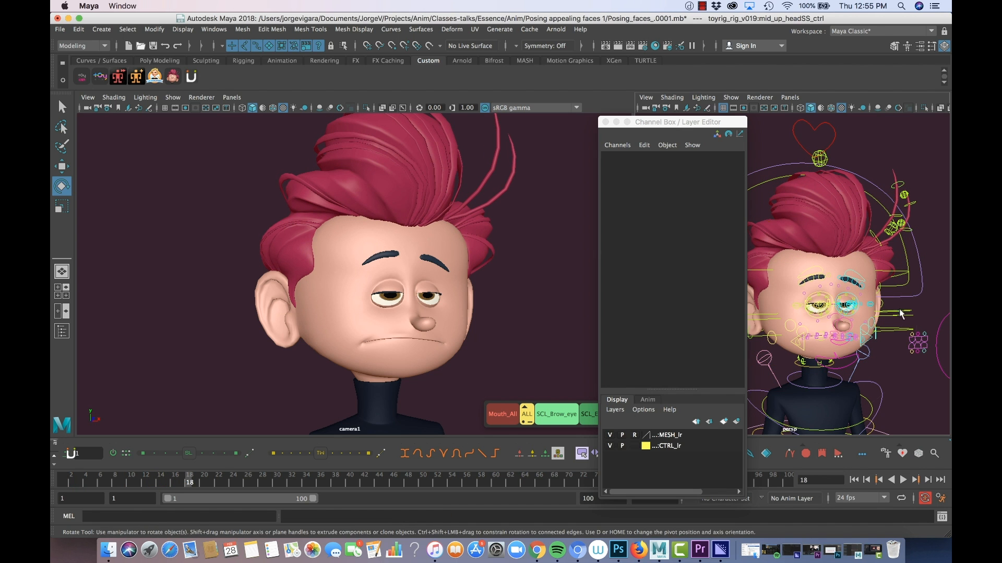
left_click_drag(888, 327, 885, 330)
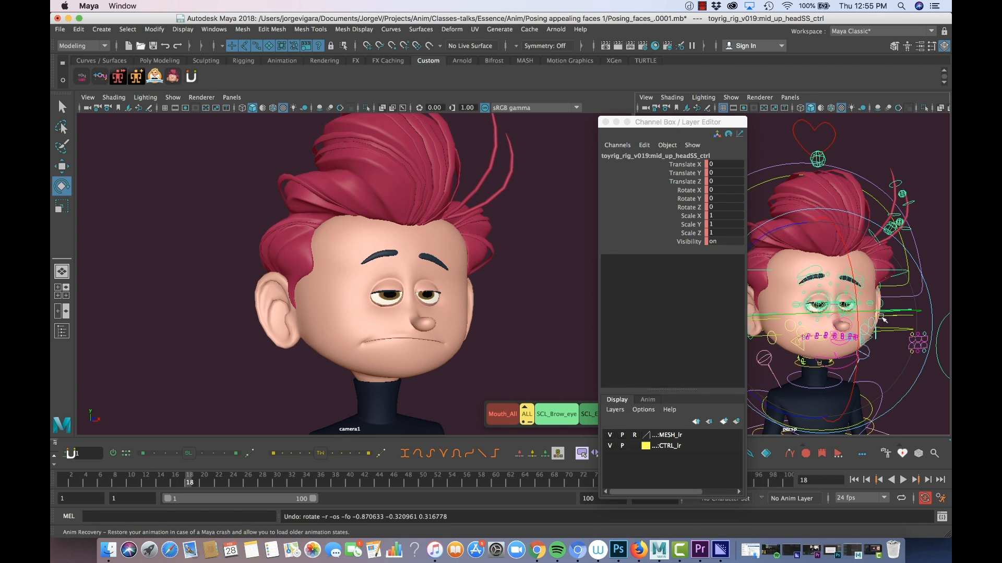
Set Lattice Controls to 1 on the rig's heart-shaped visibilities_ctrl.
left_click(845, 138)
left_click(835, 136)
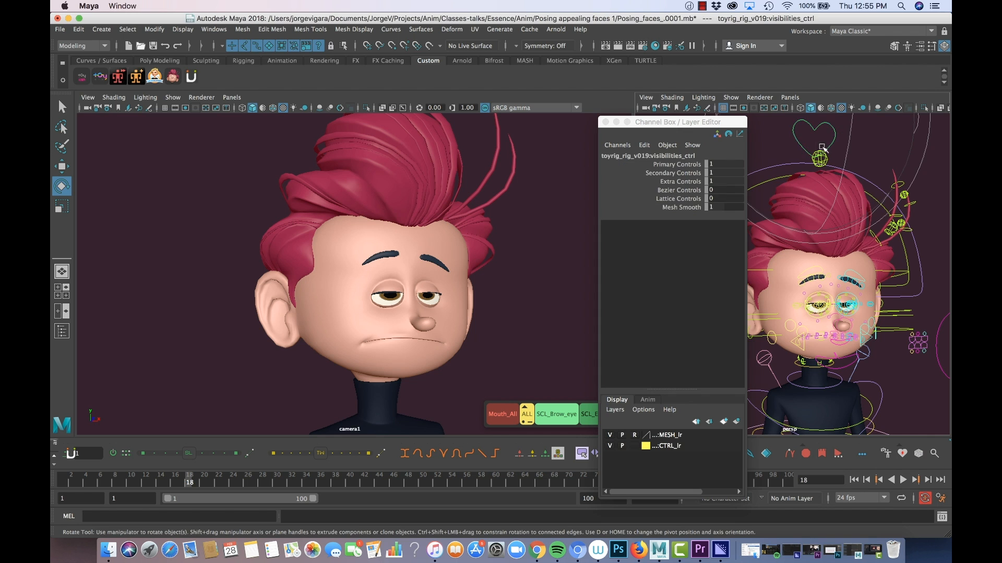
left_click(711, 200)
type("1")
key("Return")
Try moving a control beside the head and undo the last change.
middle_click_drag(878, 278, 864, 272, "alt")
mouse_move(865, 272)
left_mouse_down("alt")
mouse_move(880, 281)
mouse_move(910, 256)
mouse_move(910, 272)
mouse_move(894, 264)
mouse_move(861, 288)
left_mouse_up("alt")
left_click(927, 272)
key("w")
key("ctrl+z")
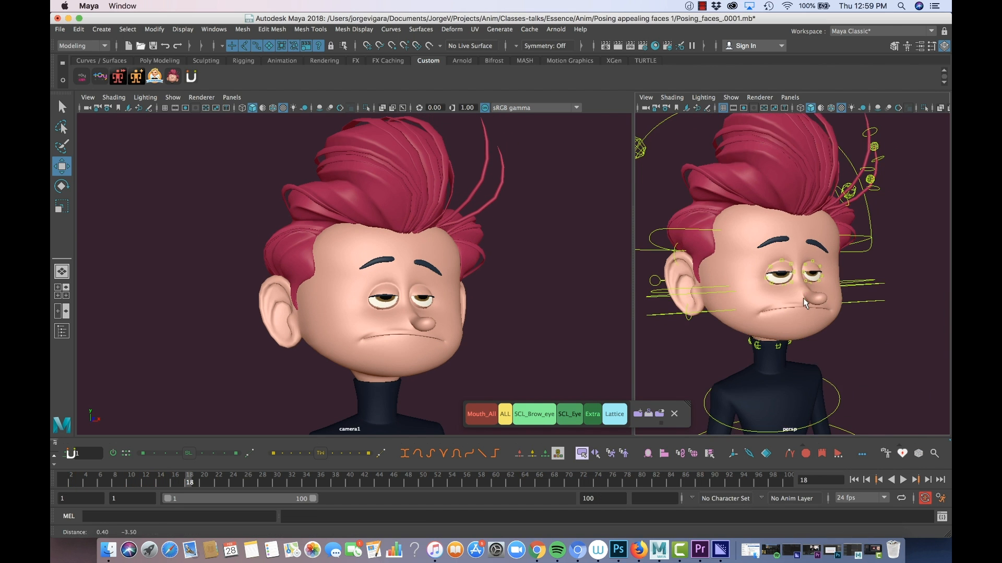
Compare the facial pose on frame 18 with the previous pose on frame 17.
mouse_move(803, 298)
left_mouse_down("alt")
mouse_move(800, 316)
mouse_move(809, 312)
left_mouse_up("alt")
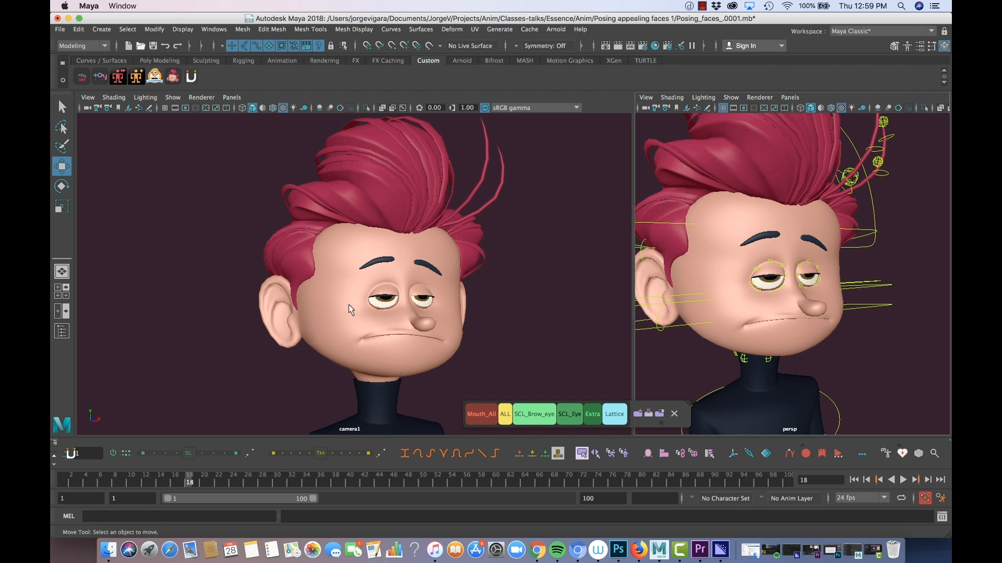
key("alt+comma")
key("alt+period")
key("alt+comma")
key("alt+period")
key("alt+comma")
key("alt+period")
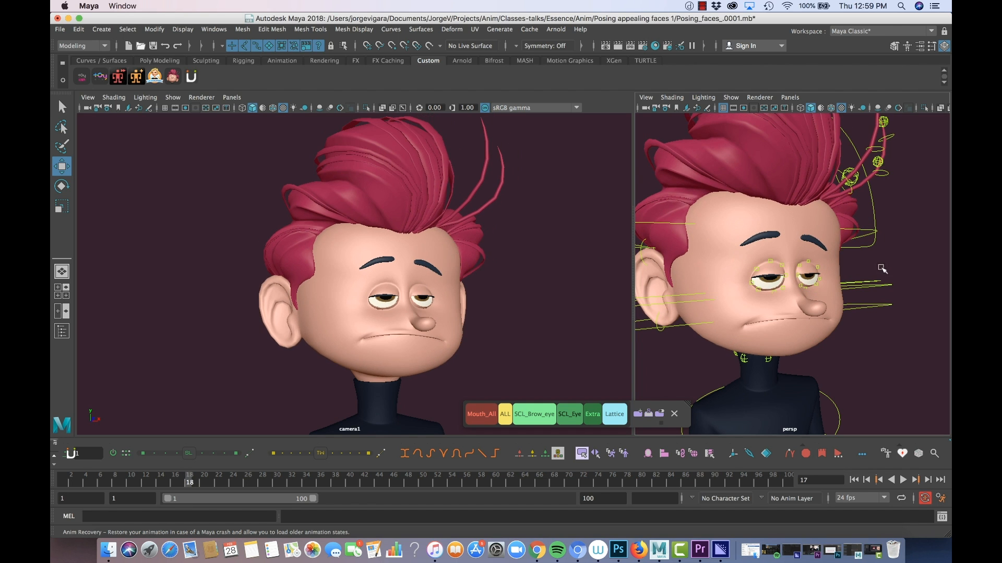
Inspect mid_up_headSS_ctrl with the Rotate and Scale tools, and select mid_lw_headSS_ctrl below it.
left_click(876, 282)
key("e")
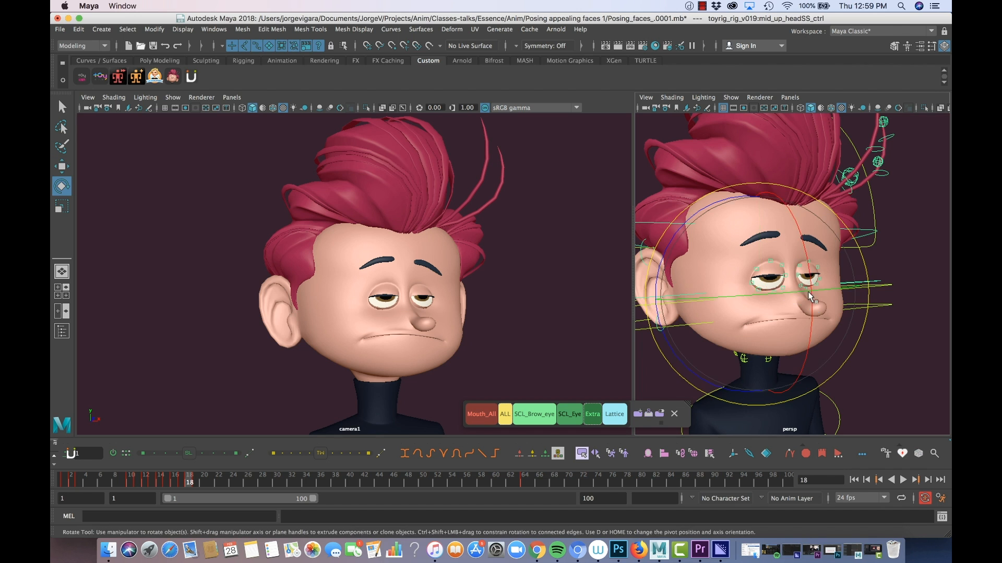
left_click_drag(807, 296, 782, 303, "alt")
key("r")
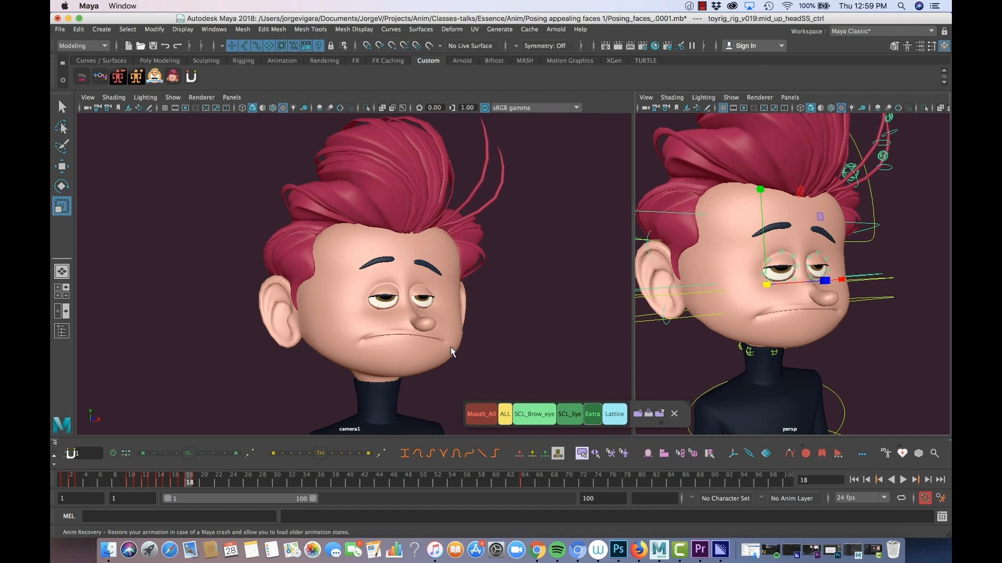
left_click_drag(865, 306, 909, 287, "alt")
left_click(909, 286)
left_click(896, 281)
Compare the head shape on frames 17 and 18 with mid_lw_headSS_ctrl selected.
key("comma")
key("period")
key("comma")
key("period")
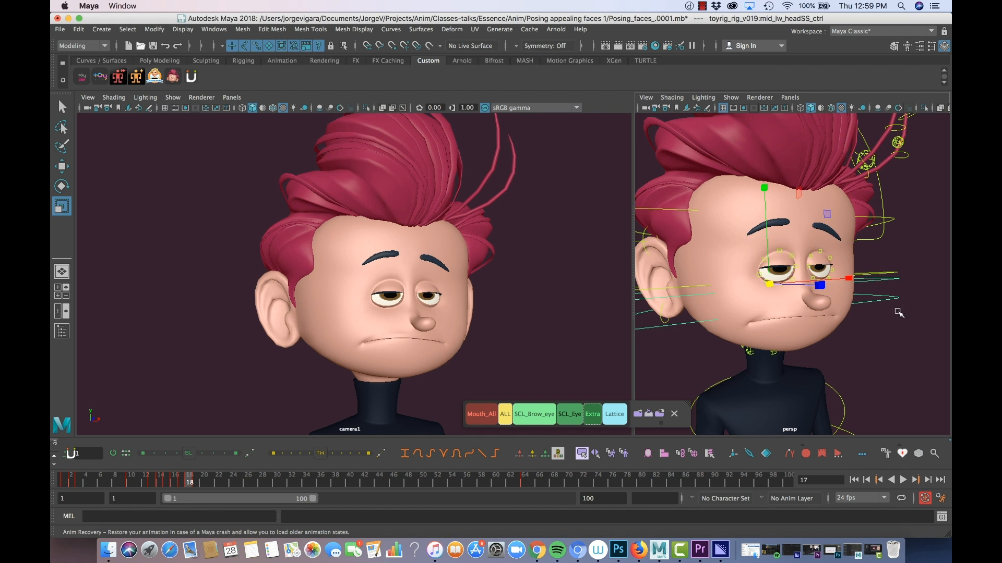
key("period")
Select mid_up_headSS_ctrl, check the head shape between frames 17 and 18, and inspect the neighbouring head control from another angle.
left_click(887, 307)
left_click(878, 275)
key("comma")
key("period")
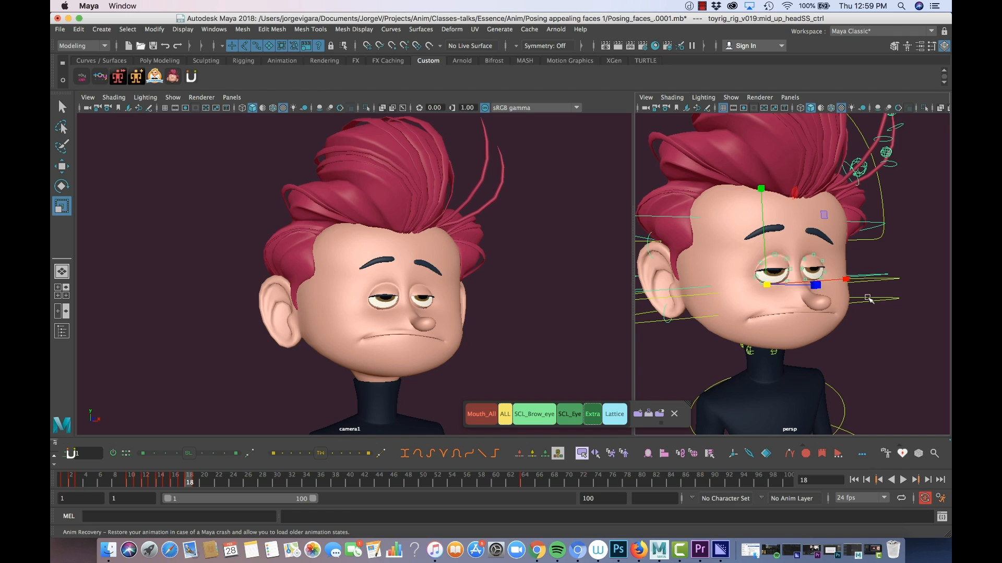
key("comma")
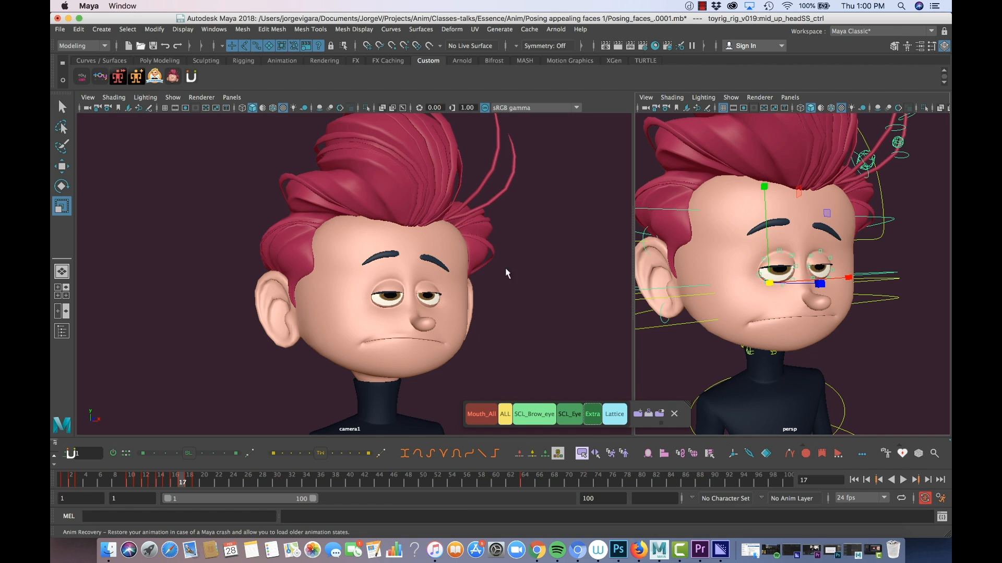
key("period")
left_click(875, 311)
left_click_drag(866, 310, 799, 277, "alt")
key("e")
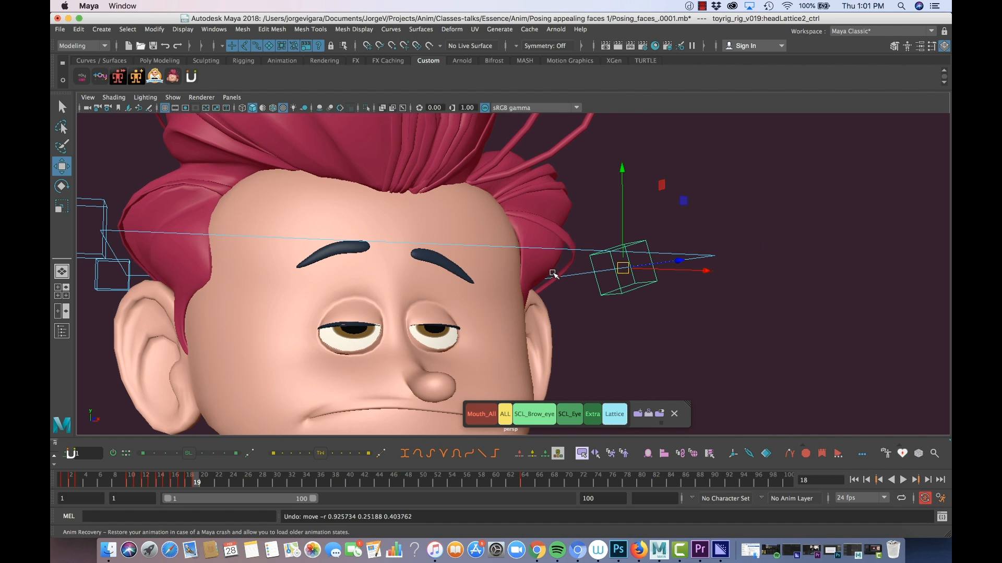
Compare the head shape on frames 18 and 19 to examine the deformation made with headLattice2_ctrl.
key("comma")
right_click_drag(628, 327, 606, 288, "alt")
middle_click_drag(590, 301, 661, 264, "alt")
key("period")
key("comma")
key("period")
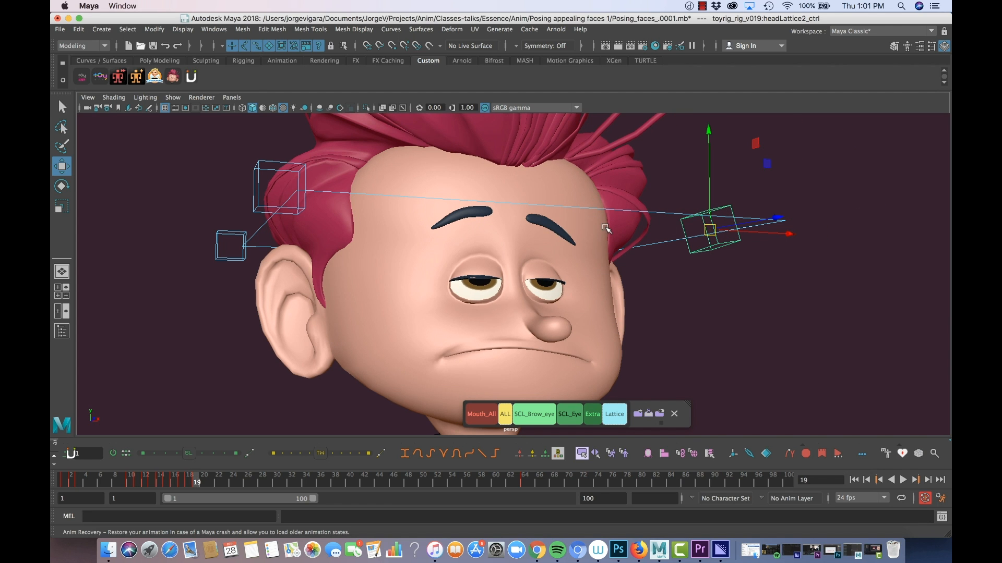
key("comma")
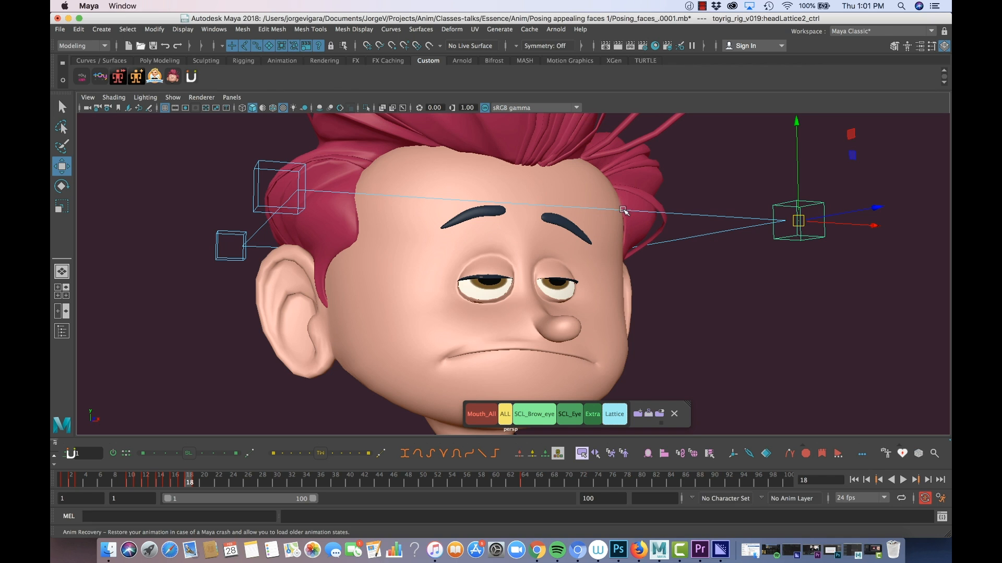
key("period")
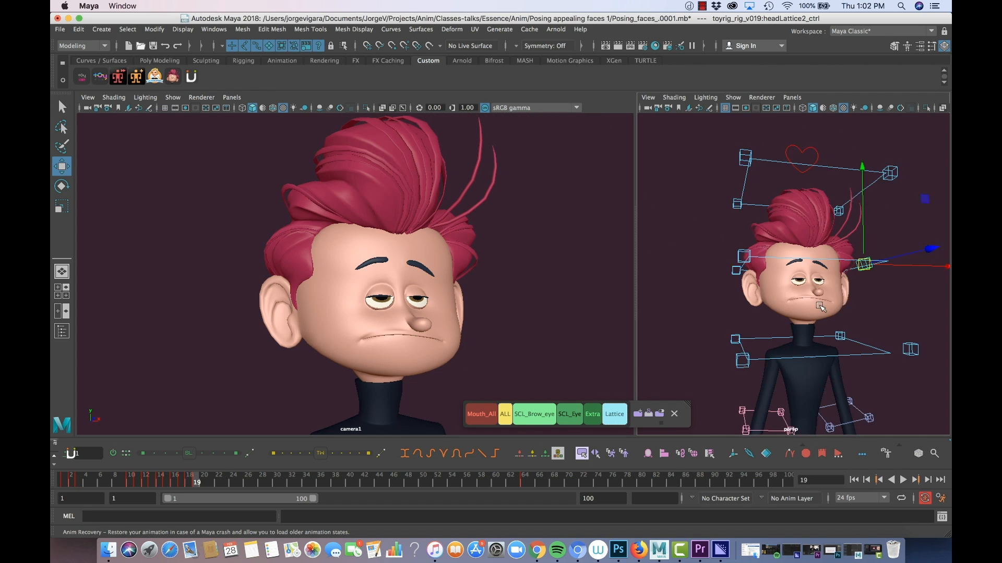
mouse_move(830, 311)
left_mouse_down("alt")
mouse_move(801, 308)
mouse_move(829, 324)
left_mouse_up("alt")
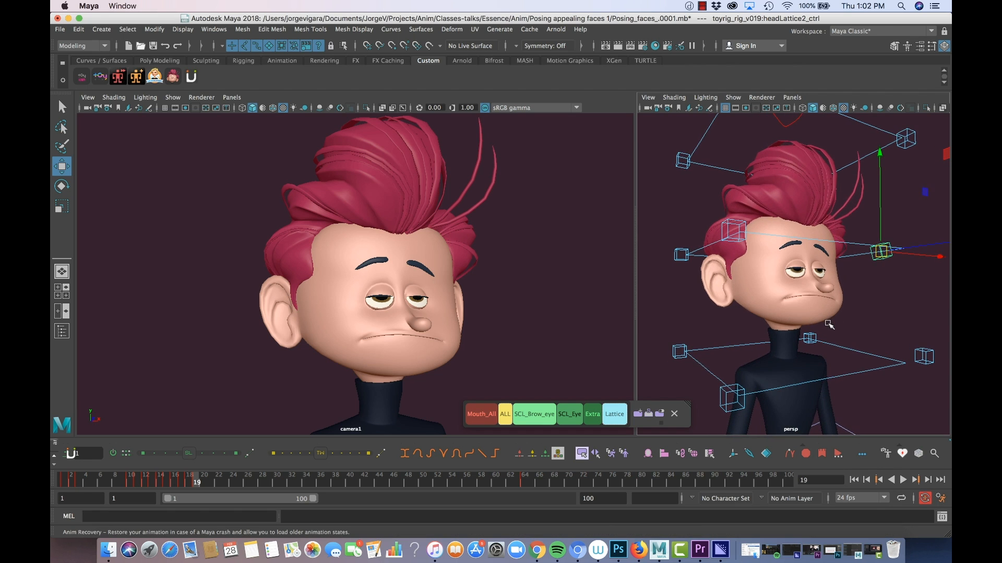